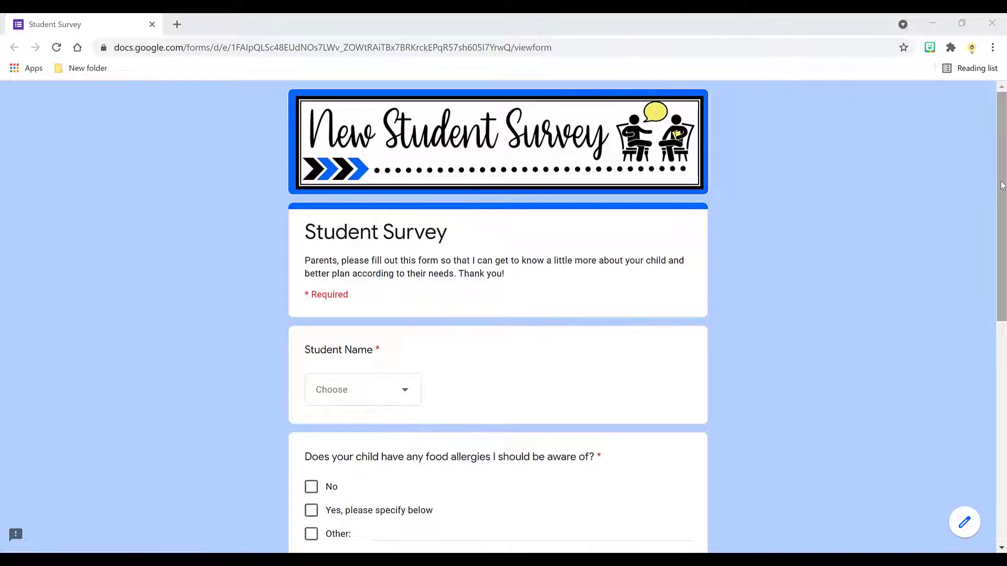
# Look through the first page of the finished Student Survey form, from the header to the pickup transportation question
pyautogui.moveTo(1001, 191)
pyautogui.mouseDown()
pyautogui.moveTo(1003, 222)
pyautogui.moveTo(1004, 191)
pyautogui.moveTo(1004, 208)
pyautogui.mouseUp()
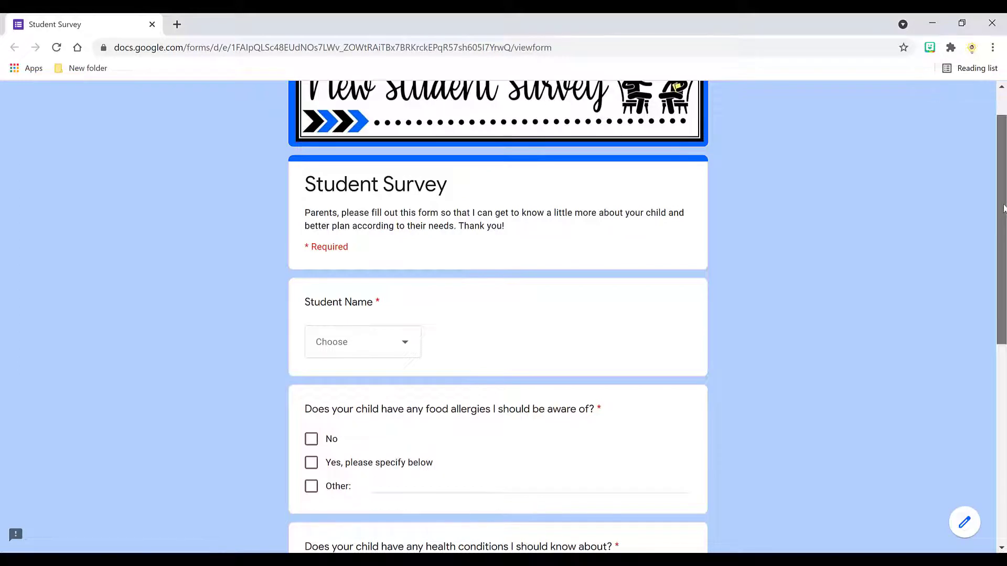
pyautogui.moveTo(1003, 208)
pyautogui.mouseDown()
pyautogui.moveTo(1004, 189)
pyautogui.moveTo(1004, 200)
pyautogui.mouseUp()
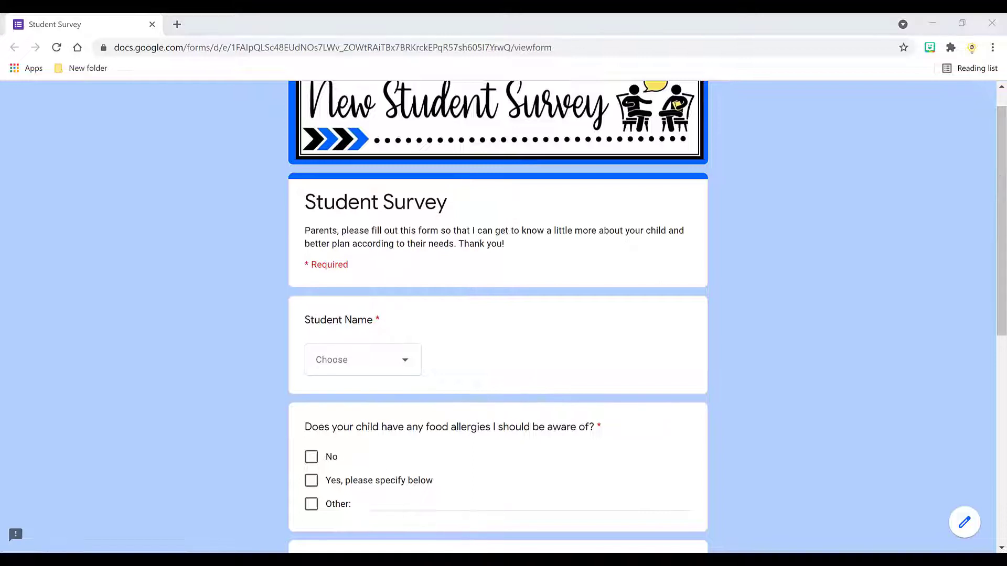
pyautogui.moveTo(1003, 152); pyautogui.dragTo(1003, 139)
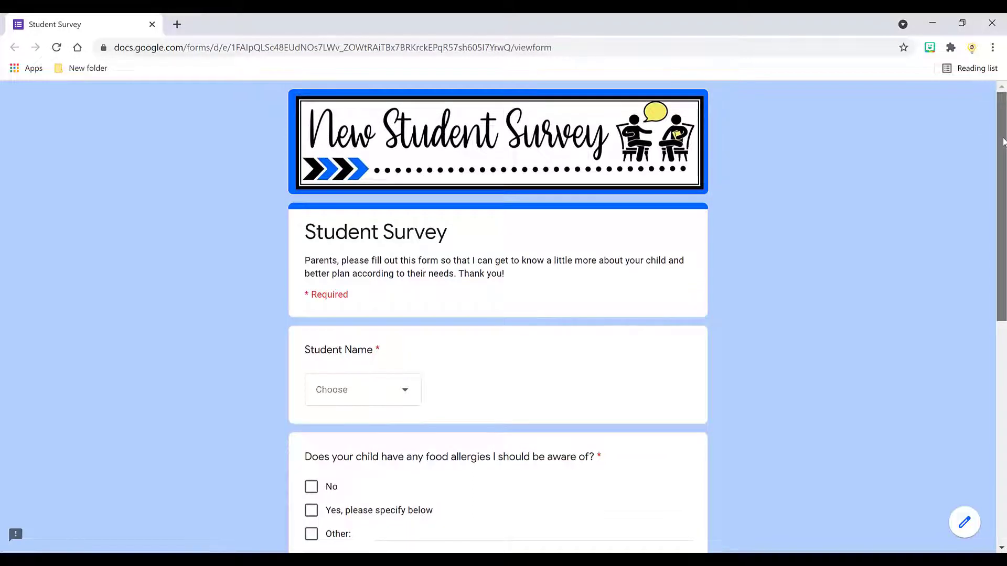
pyautogui.scroll(-1, 1003, 157)
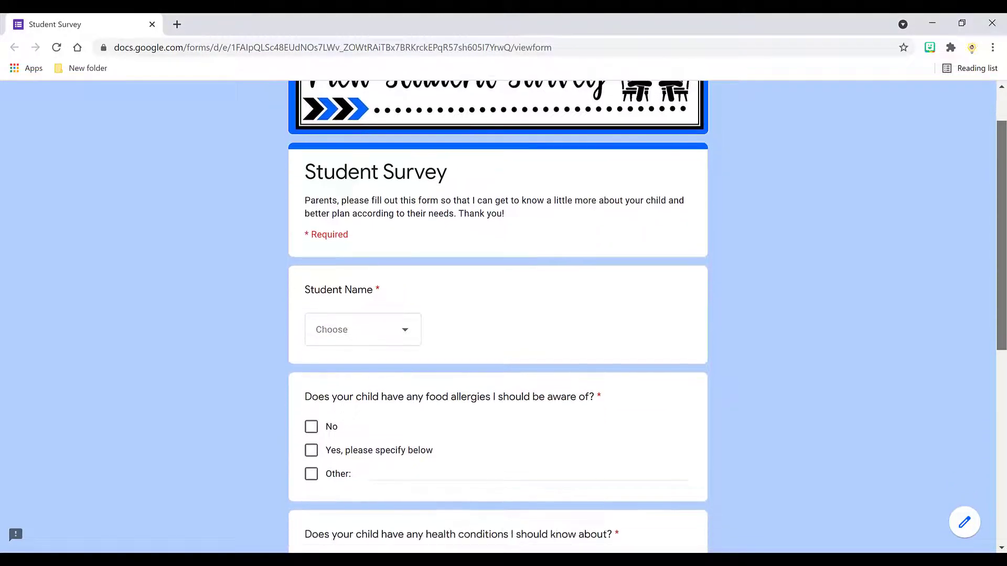
pyautogui.scroll(-3, 694, 299)
pyautogui.scroll(-1, 1000, 360)
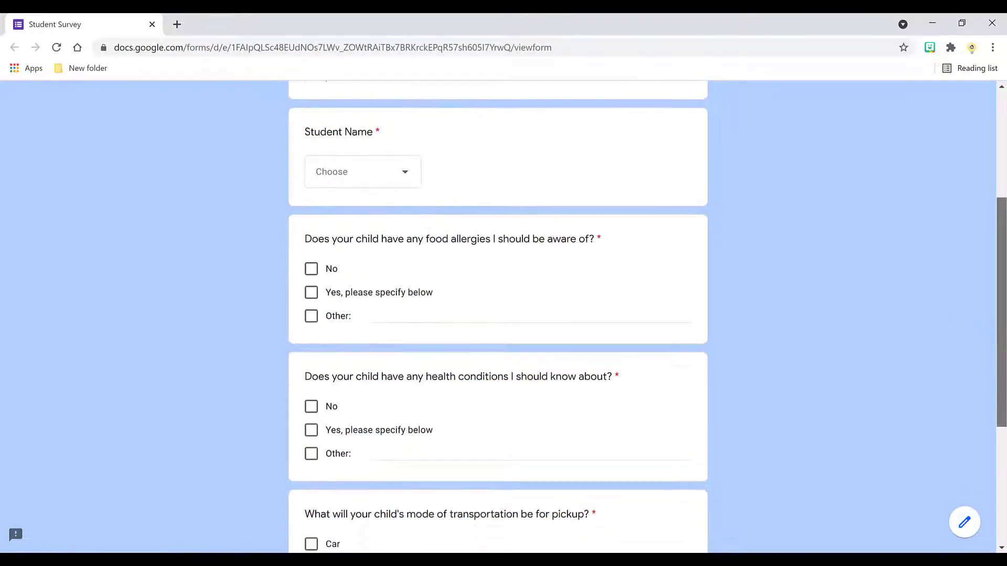
pyautogui.scroll(-2, 526, 180)
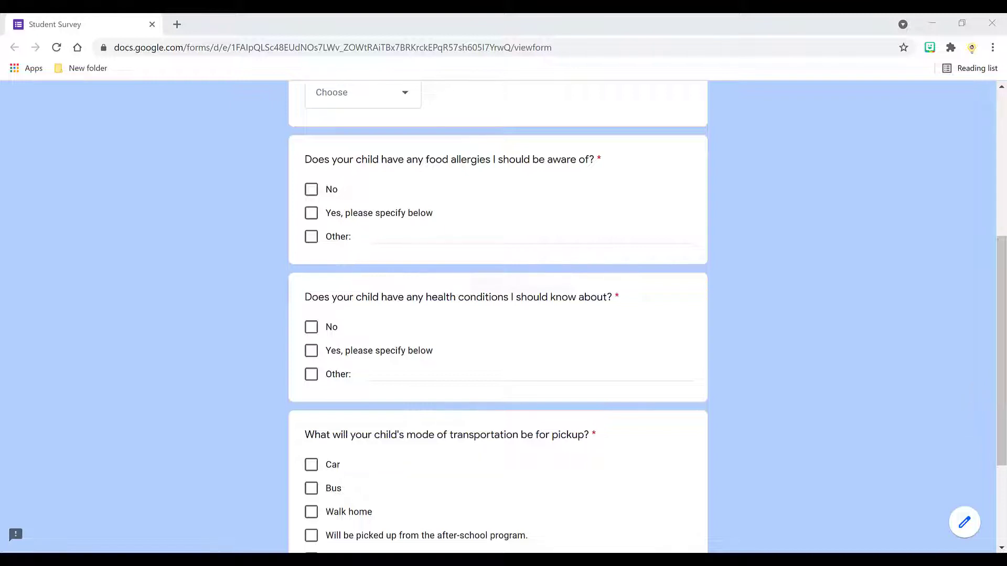
pyautogui.scroll(-3, 1000, 419)
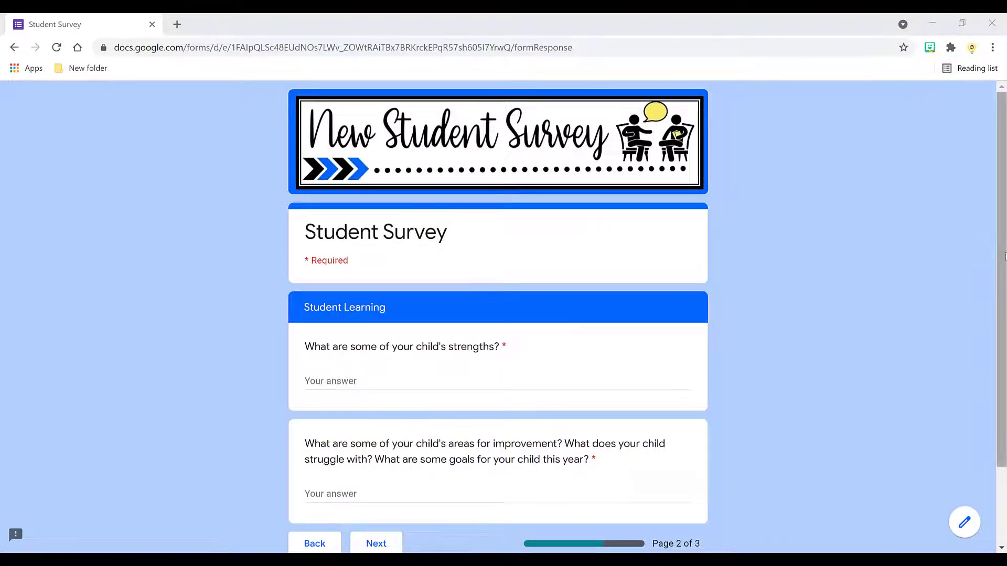
# Review the survey's Student Learning page and continue to its Comments page to view the remaining question
pyautogui.scroll(-2, 498, 314)
pyautogui.moveTo(1001, 314); pyautogui.dragTo(1002, 345)
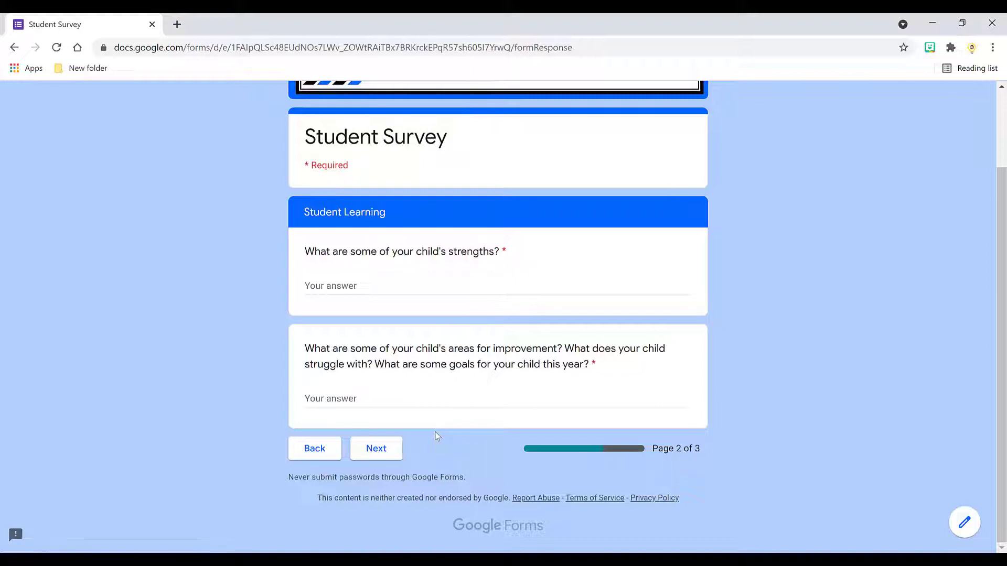
pyautogui.click(376, 448)
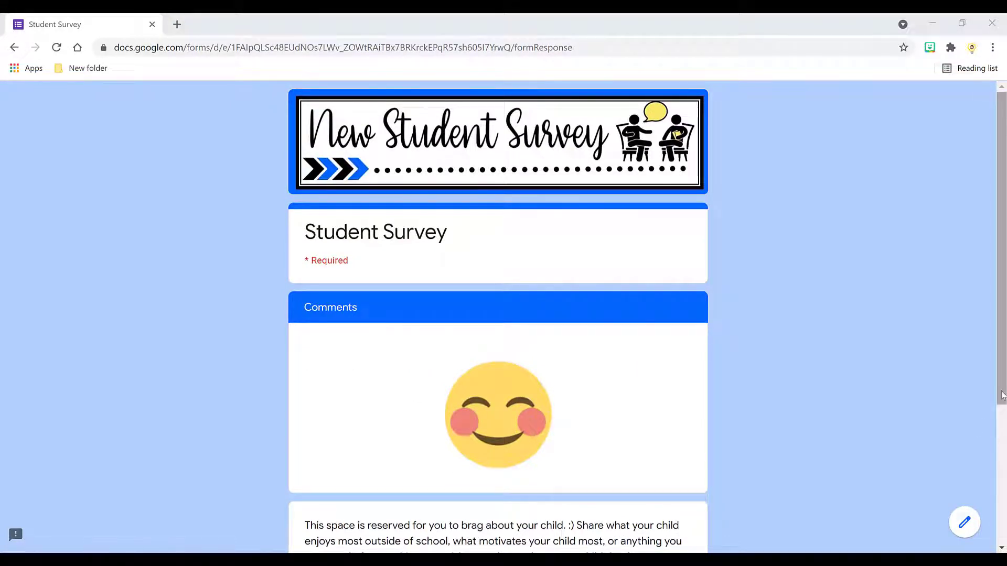
pyautogui.scroll(-3, 498, 314)
pyautogui.scroll(-1, 498, 315)
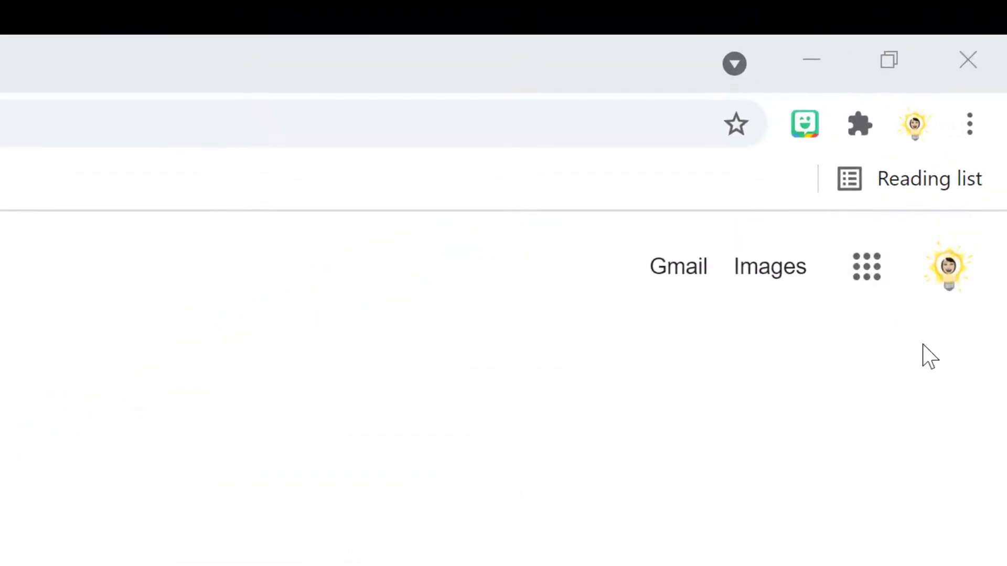
# Open Google Forms from the Google homepage and start a new blank form
pyautogui.click(875, 274)
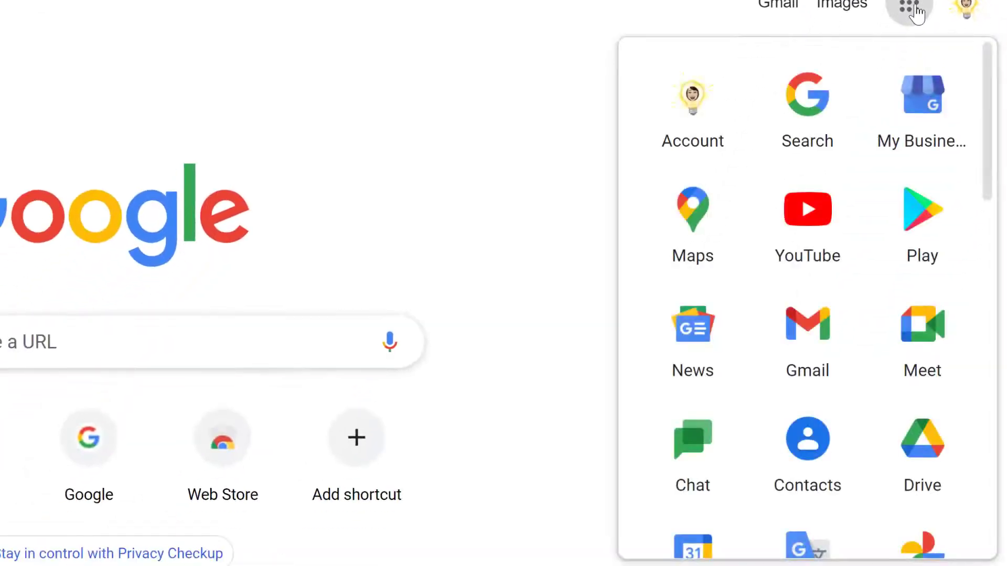
pyautogui.scroll(-20, 991, 104)
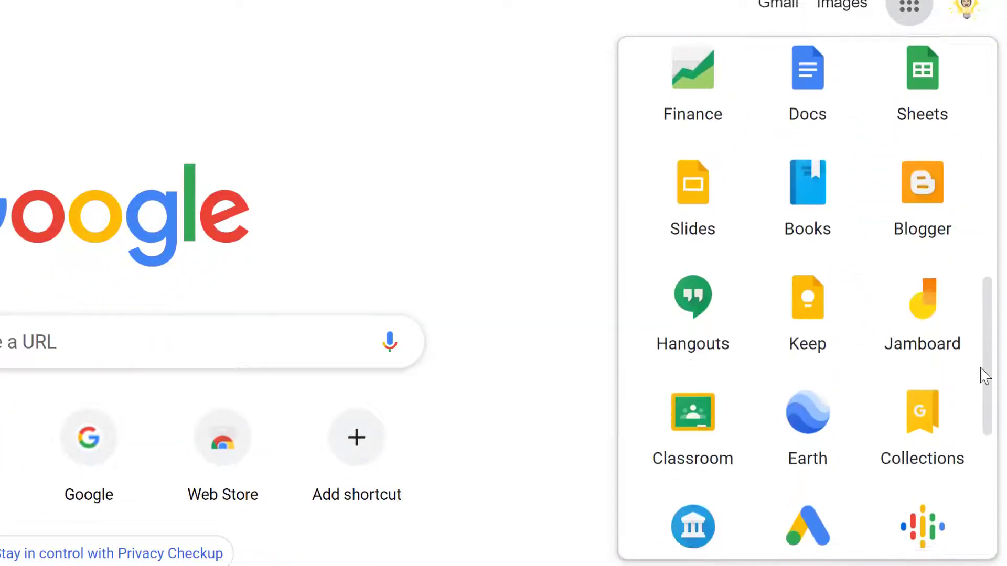
pyautogui.click(692, 399)
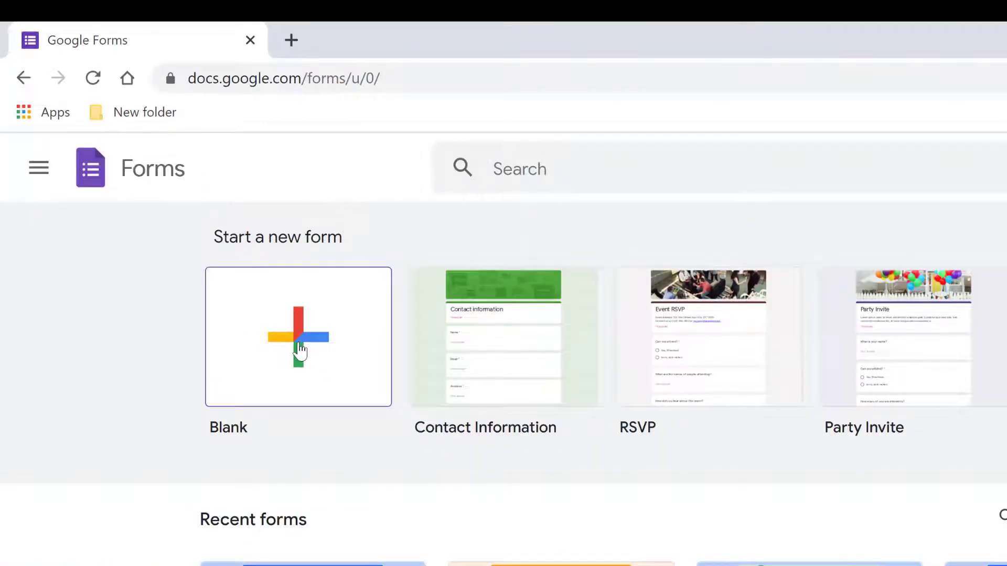
pyautogui.click(299, 347)
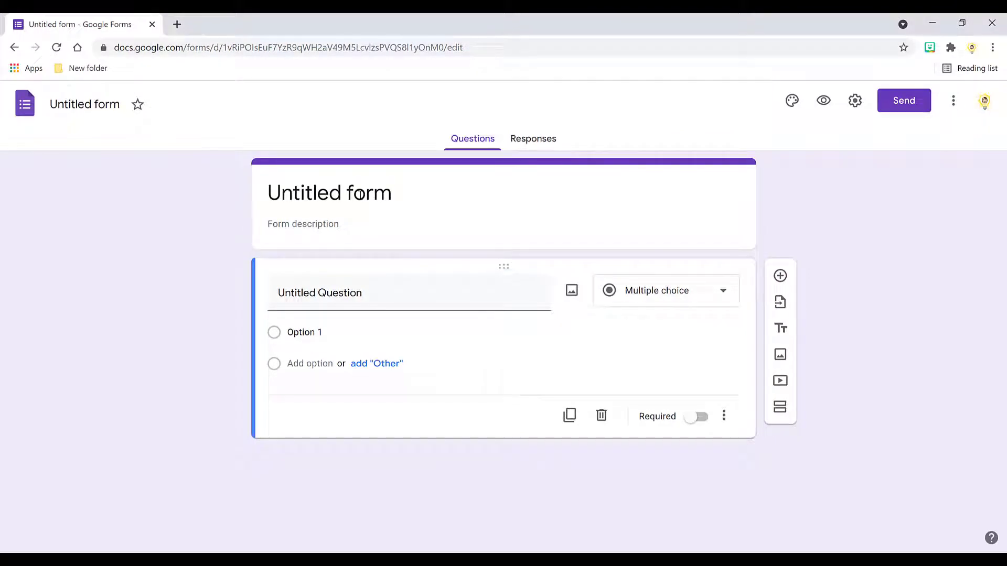
# Title the form "Student Survey"
pyautogui.click(359, 194)
pyautogui.write('Student ')
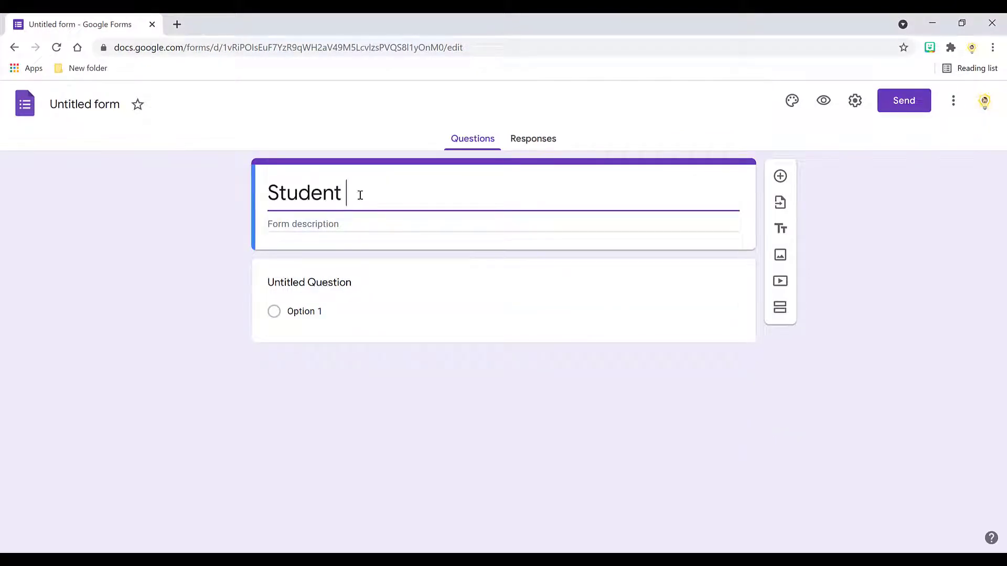
pyautogui.write('s')
pyautogui.press('BackSpace')
pyautogui.write('Sur')
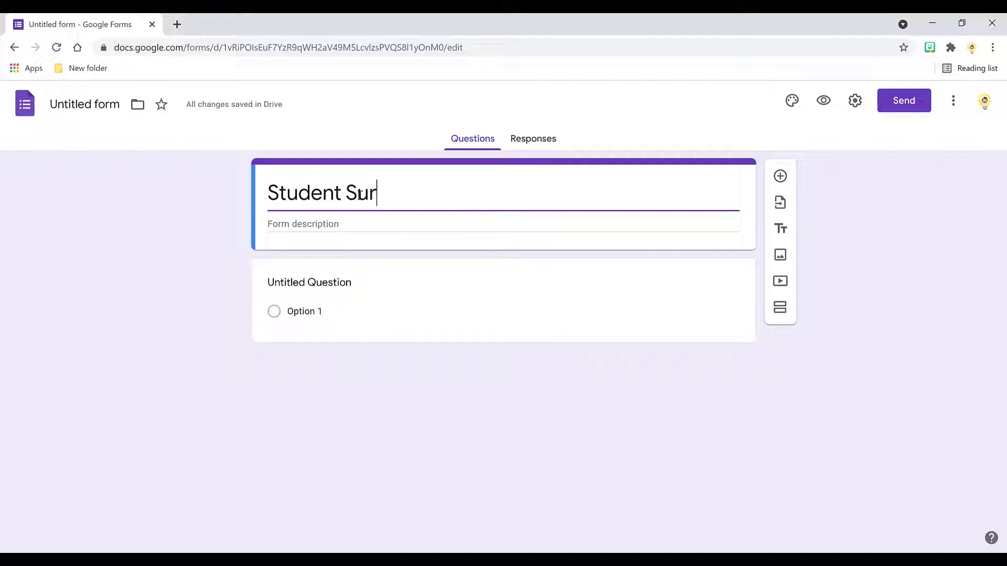
pyautogui.write('vey')
# Name the first question "Student Name" and set its question type to Dropdown
pyautogui.click(342, 284)
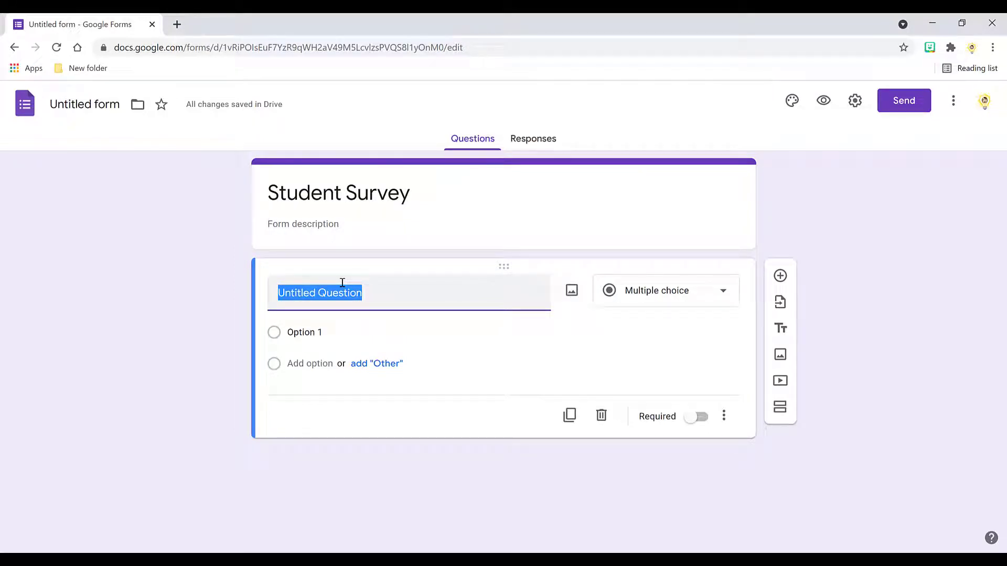
pyautogui.write('Student Name')
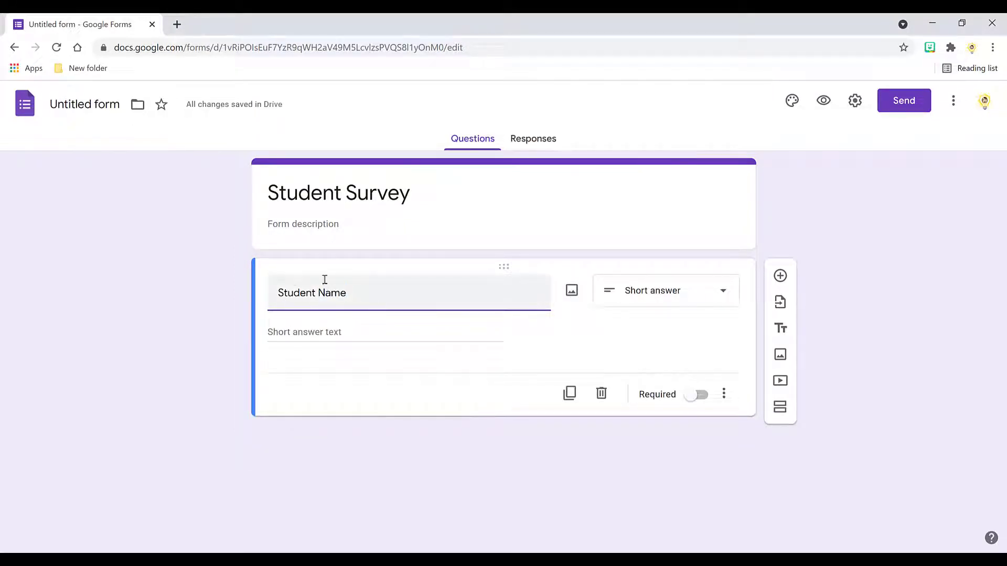
pyautogui.click(712, 297)
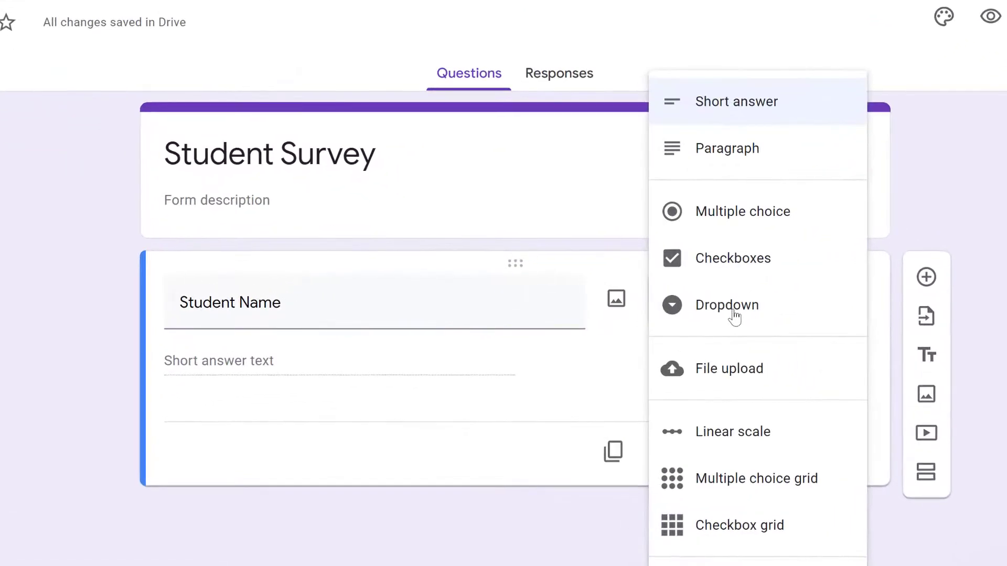
pyautogui.click(726, 311)
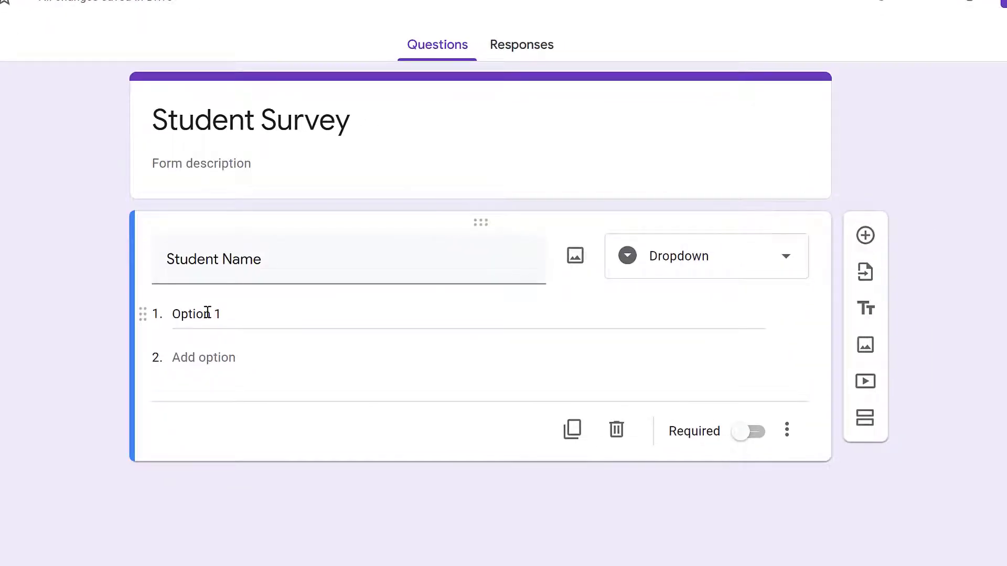
# Give the Student Name question the options Student A, Student B, Student C and Student D, and make it required
pyautogui.click(205, 315)
pyautogui.write('Student A')
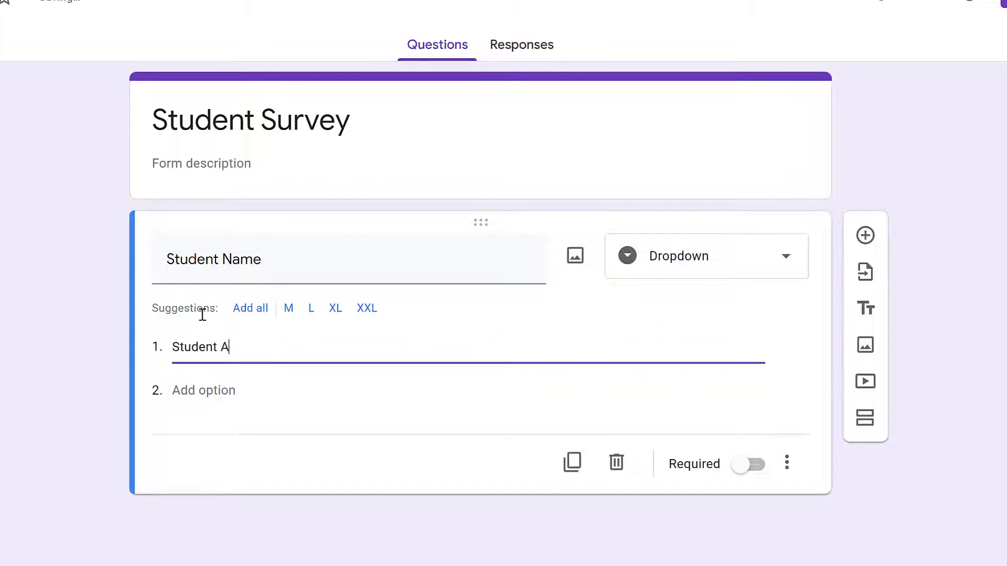
pyautogui.click(214, 393)
pyautogui.write('Student B')
pyautogui.click(214, 444)
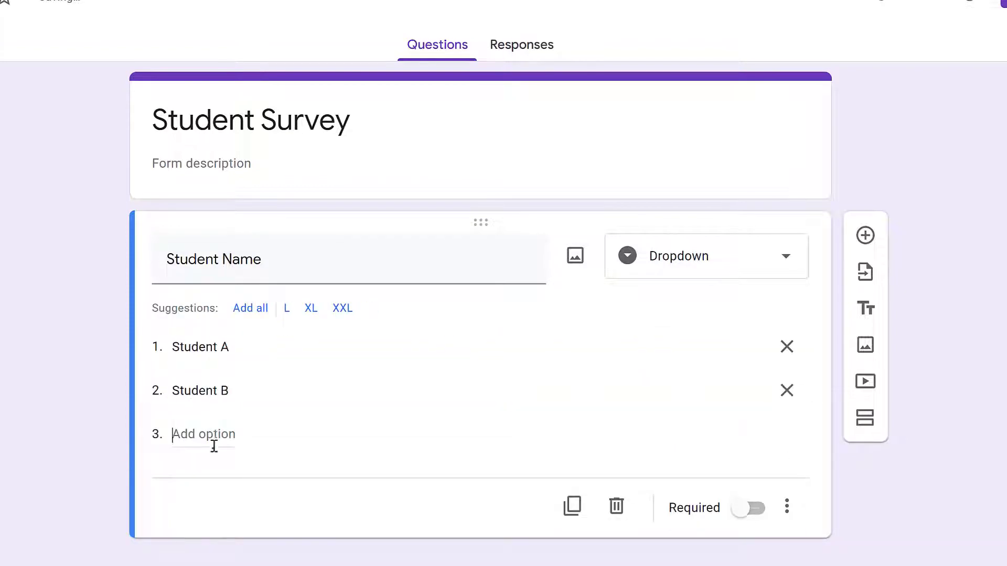
pyautogui.write('Student C')
pyautogui.click(213, 478)
pyautogui.write('Student D')
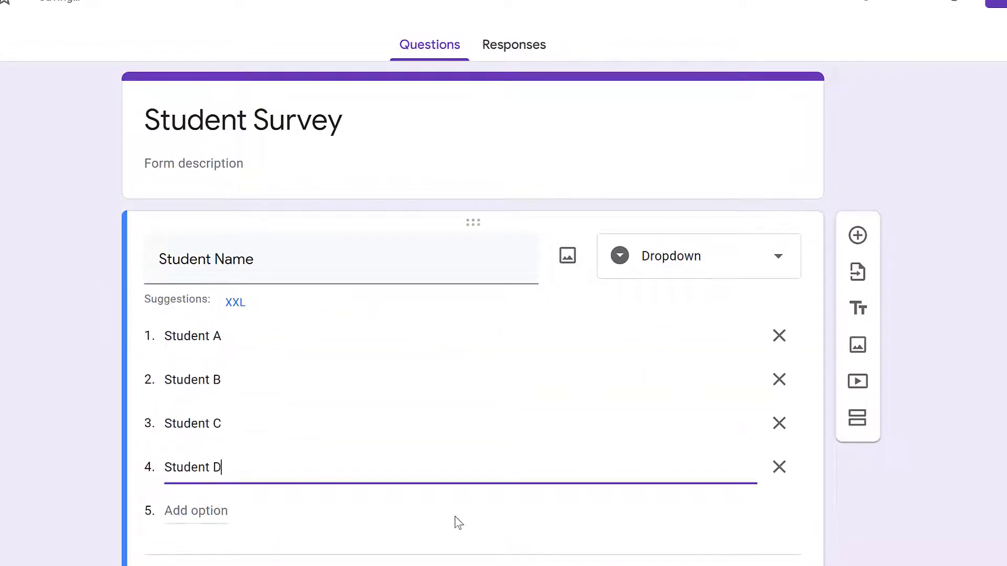
pyautogui.scroll(-1, 436, 360)
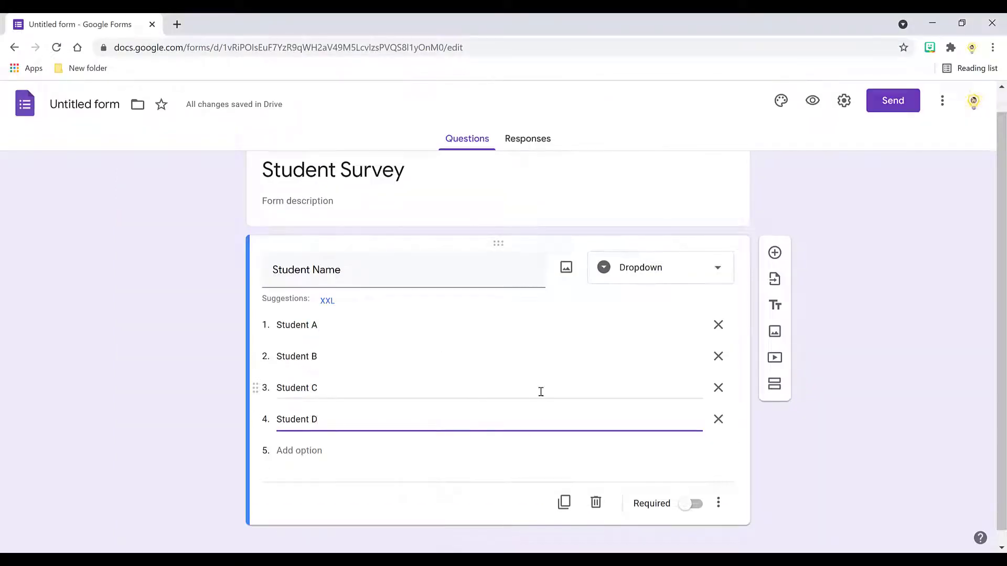
pyautogui.click(687, 511)
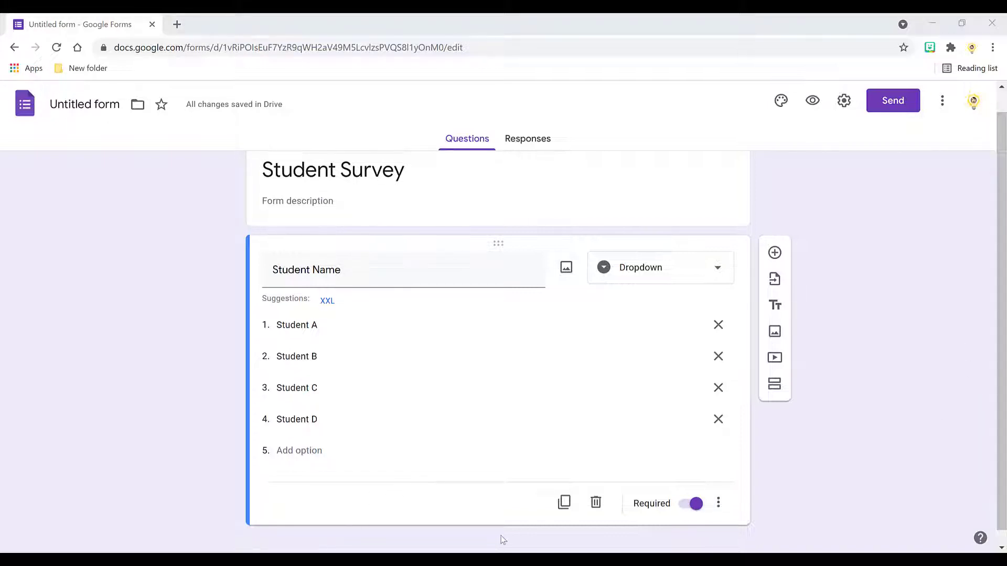
# Add a Checkboxes question reading "Does your child have any food allergies I should be aware off?"
pyautogui.click(775, 253)
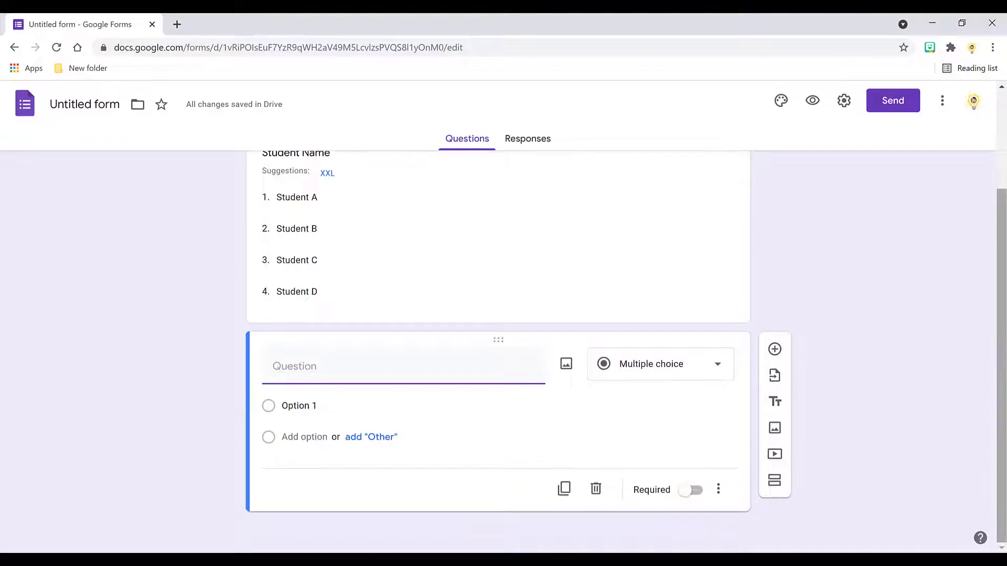
pyautogui.write('Does your')
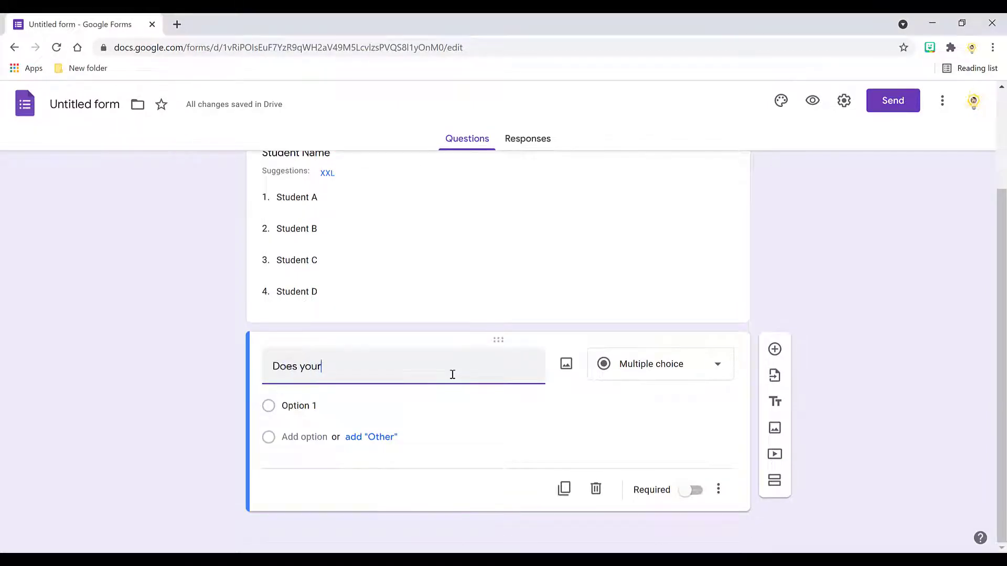
pyautogui.write(' child habe any student')
pyautogui.press('BackSpace')
pyautogui.press('BackSpace')
pyautogui.press('BackSpace')
pyautogui.press('BackSpace')
pyautogui.press('BackSpace')
pyautogui.press('BackSpace')
pyautogui.press('BackSpace')
pyautogui.write('food ')
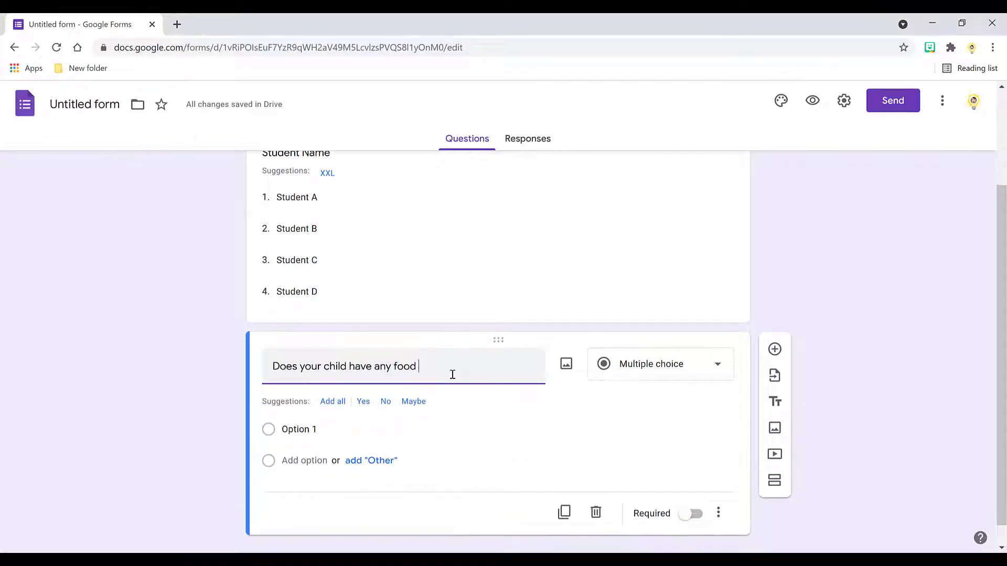
pyautogui.write('allergies I should be aware off?')
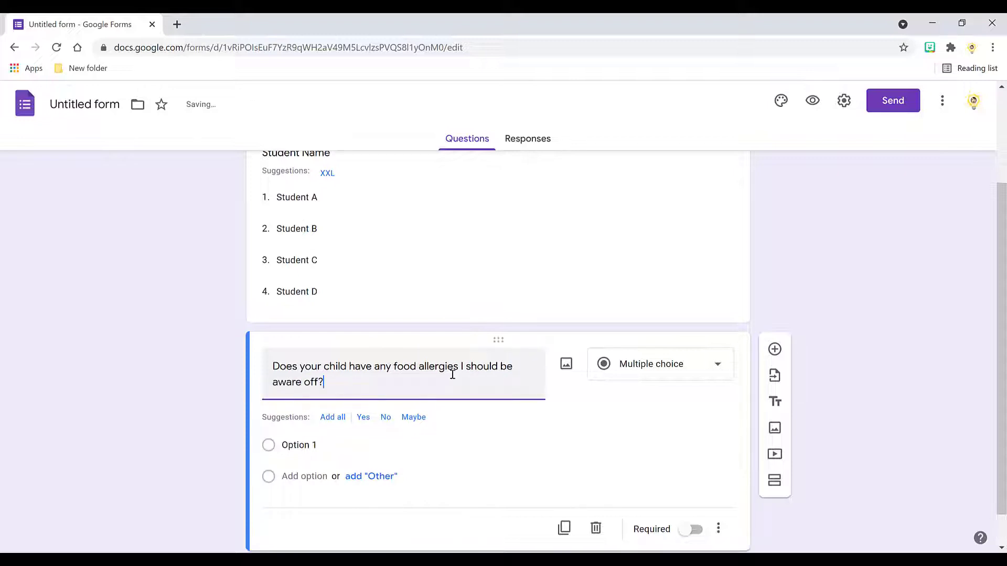
pyautogui.click(715, 370)
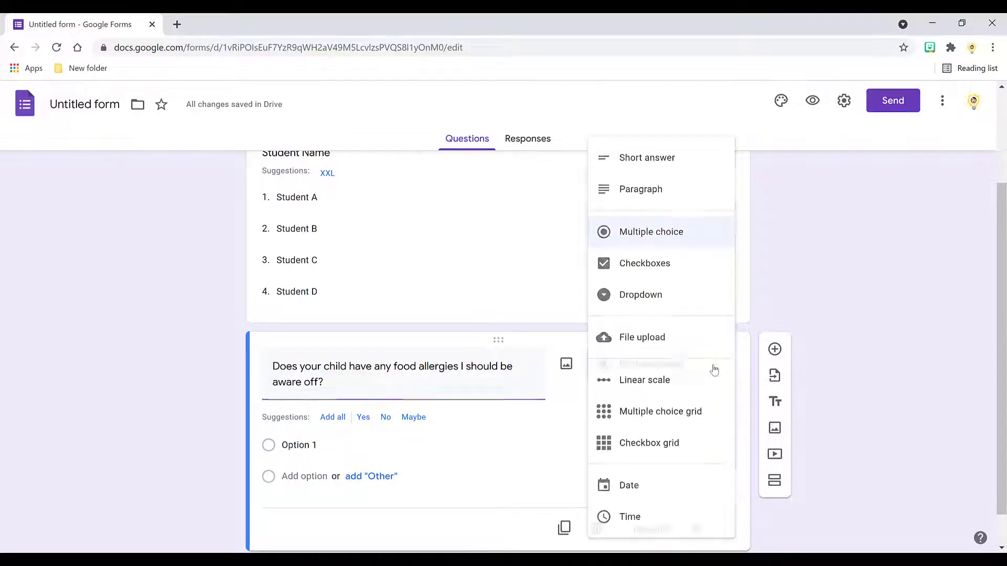
pyautogui.click(665, 271)
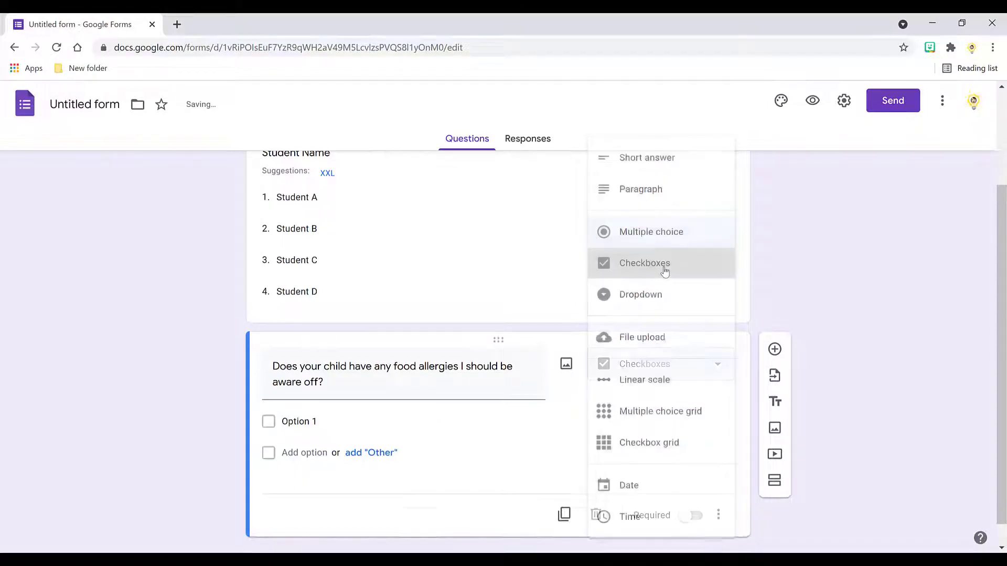
# Give the food allergies question the options "No", "Yes, please specify below" and Other, and make it required
pyautogui.click(267, 424)
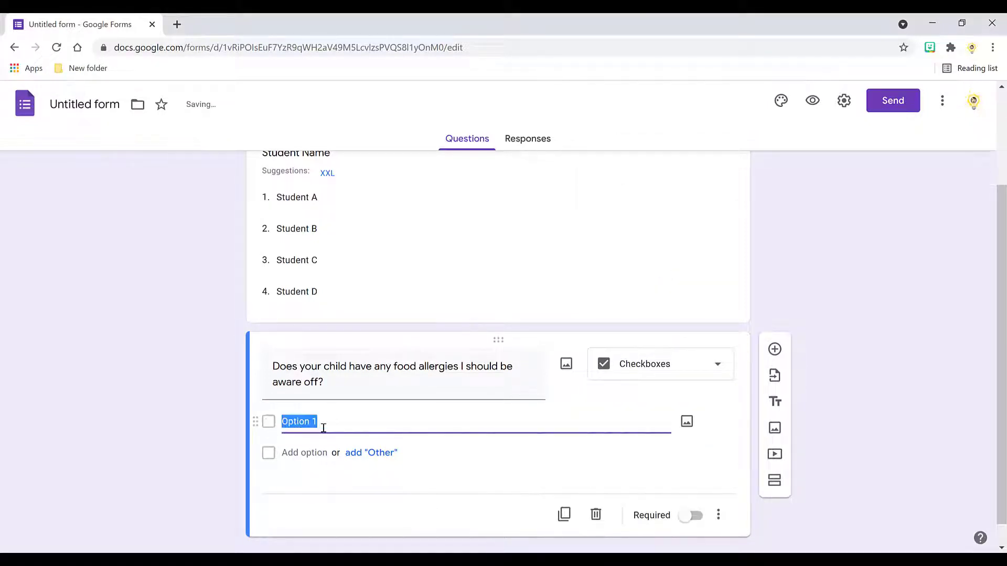
pyautogui.write('No')
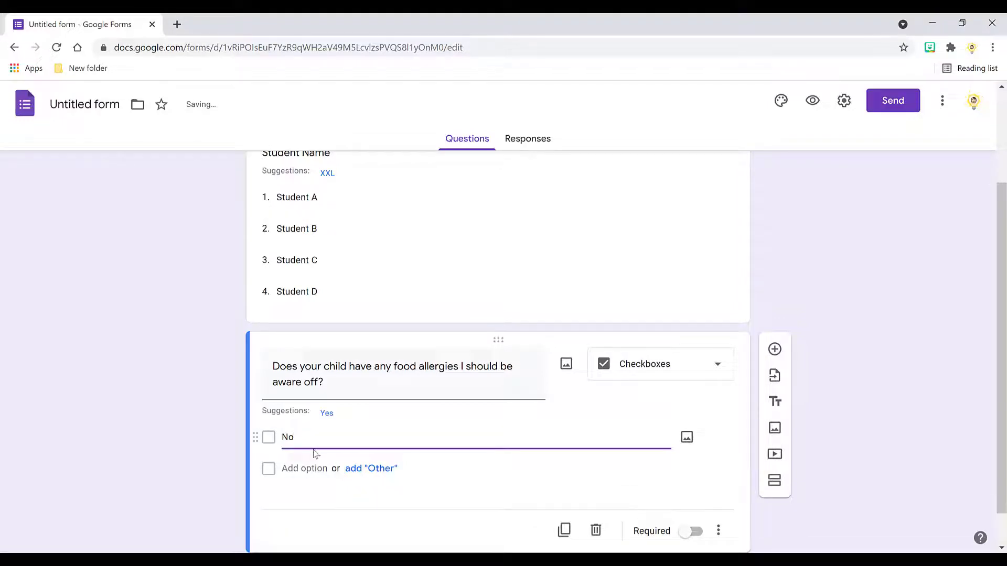
pyautogui.click(301, 470)
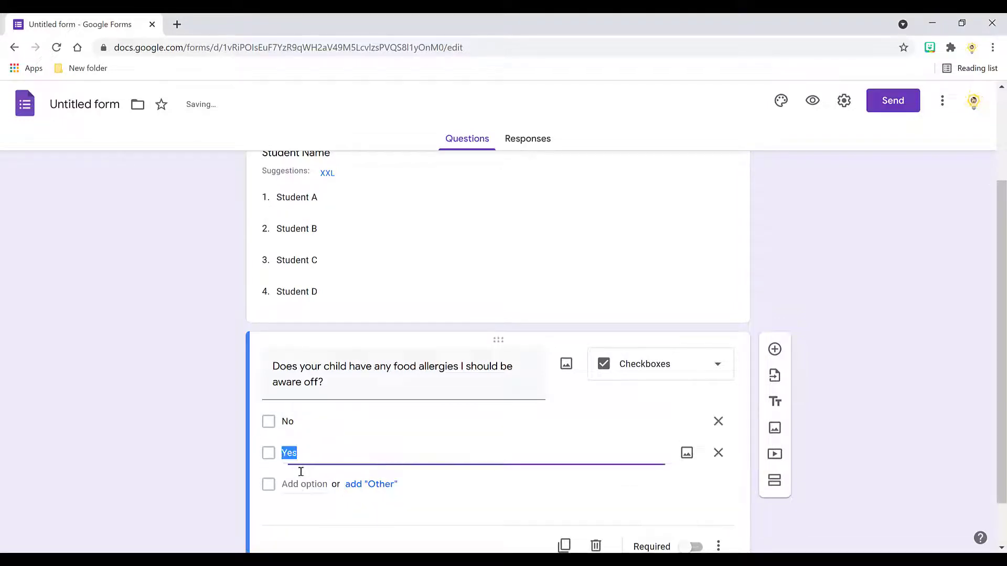
pyautogui.write('Yes,')
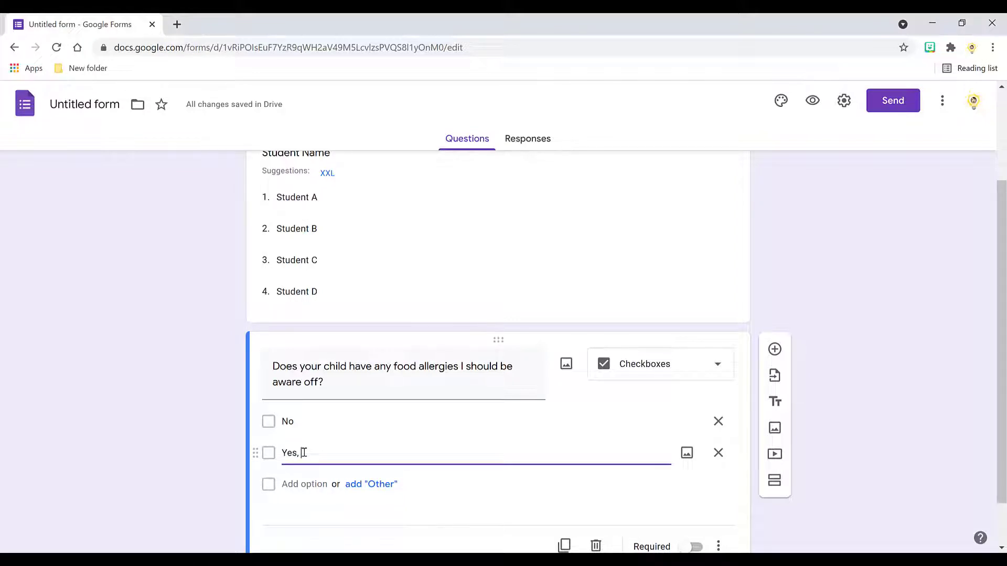
pyautogui.write('please specify below')
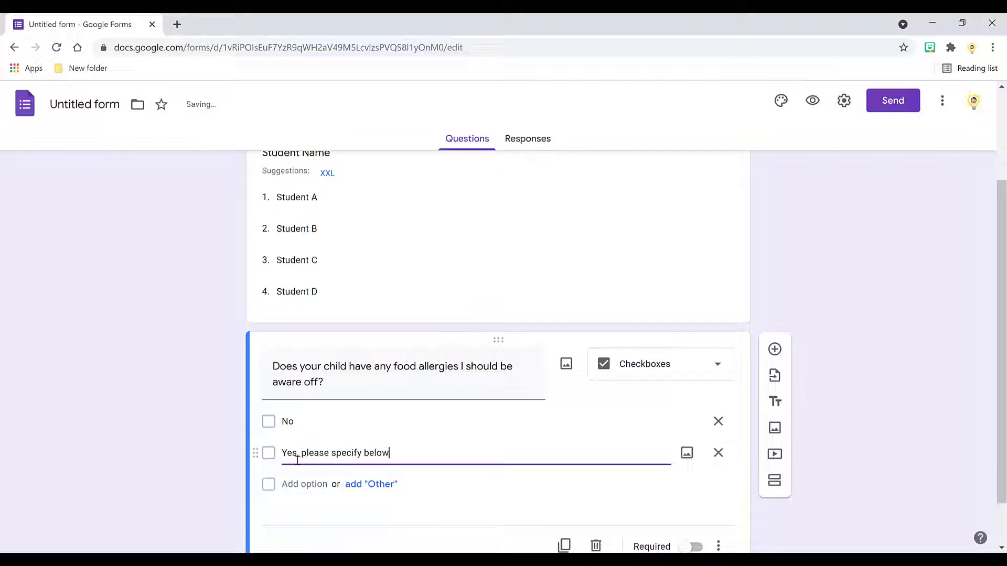
pyautogui.click(380, 492)
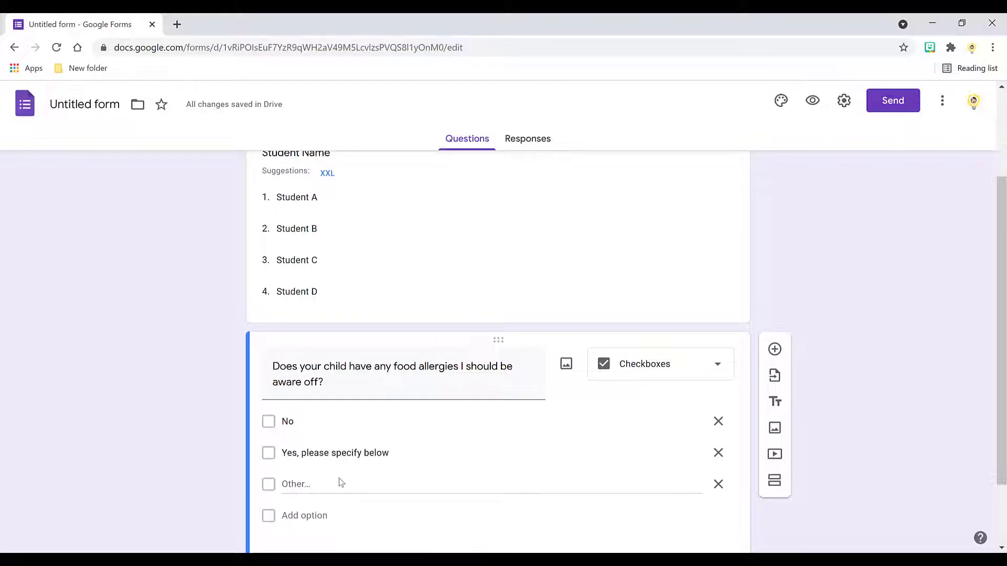
pyautogui.scroll(-2, 739, 457)
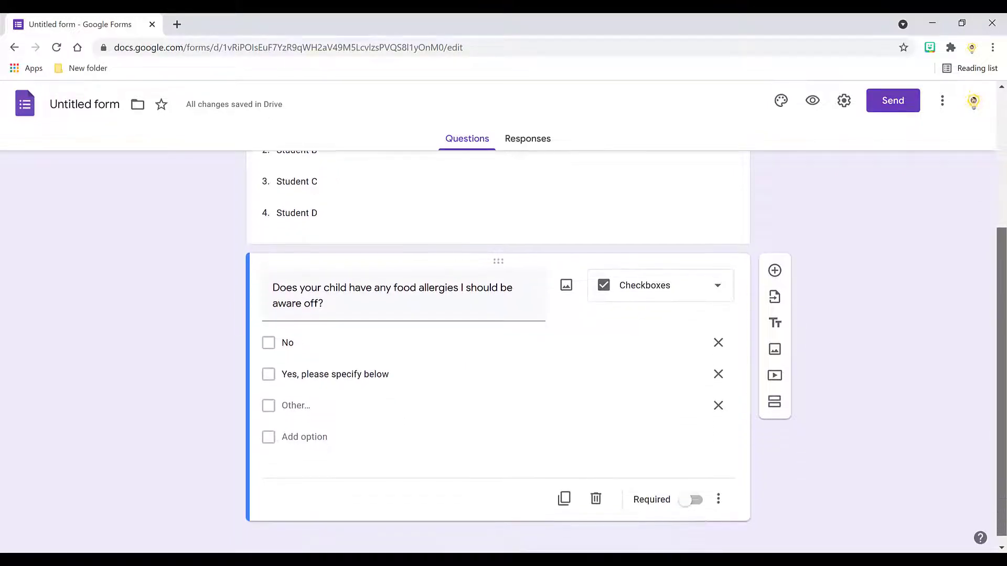
pyautogui.click(692, 498)
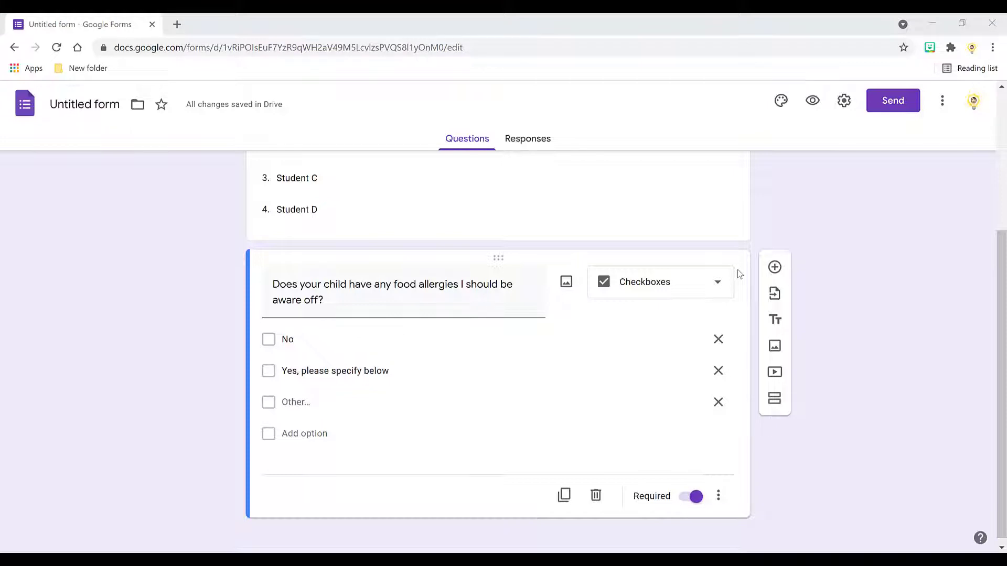
# Preview the form, try out the Student Name dropdown and the food allergies checkboxes, and close the preview without submitting
pyautogui.click(812, 101)
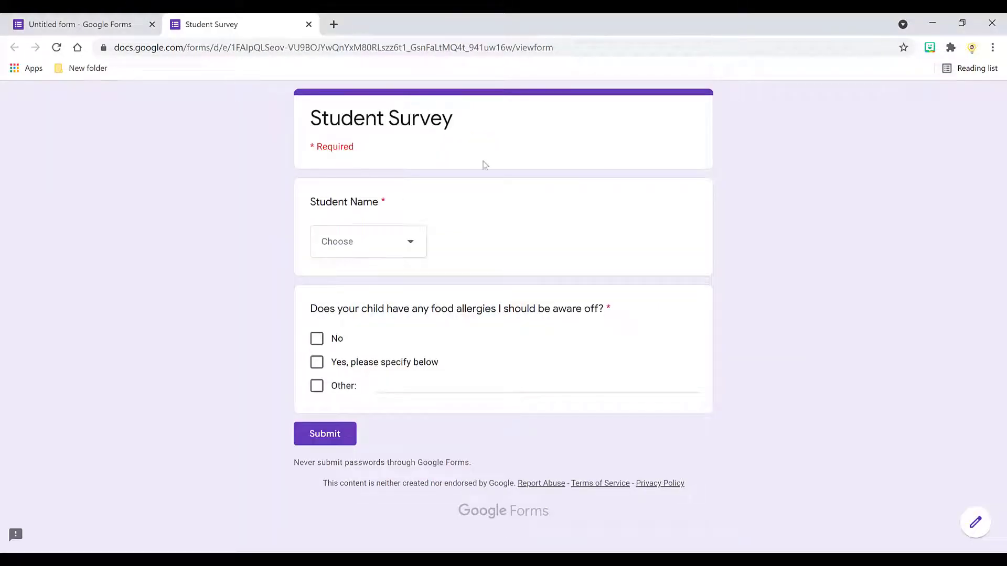
pyautogui.click(410, 241)
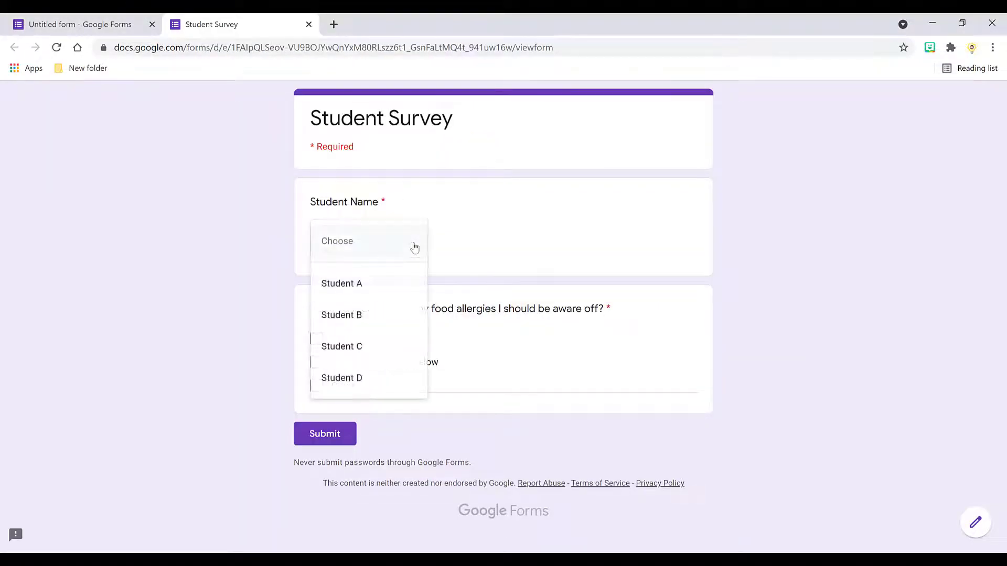
pyautogui.click(405, 233)
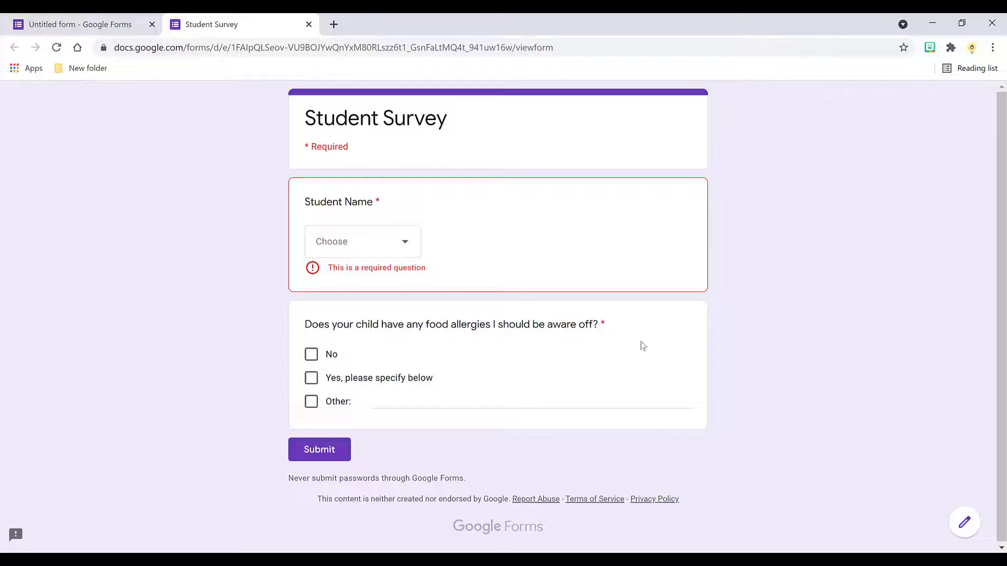
pyautogui.click(310, 356)
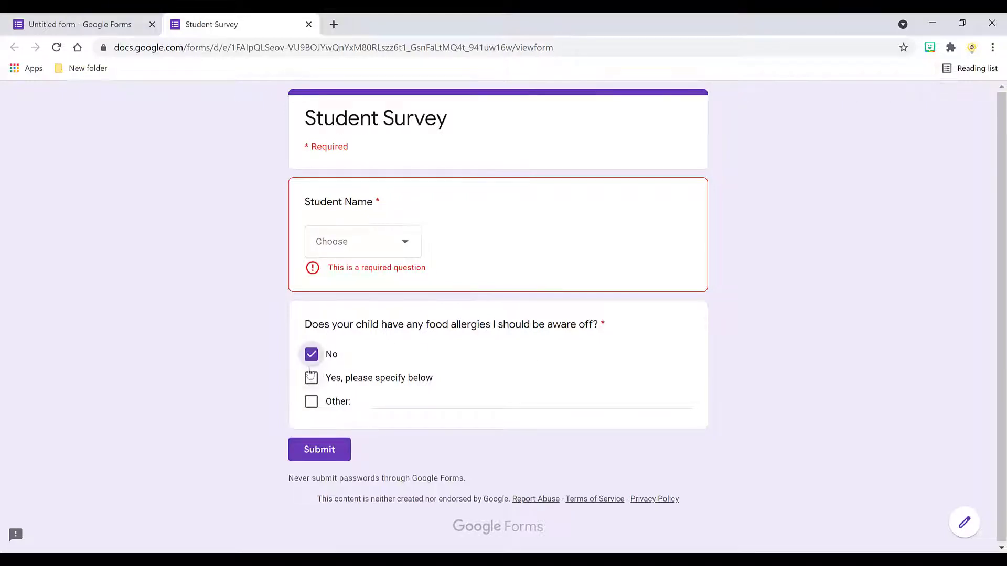
pyautogui.click(311, 378)
pyautogui.click(311, 354)
pyautogui.click(312, 405)
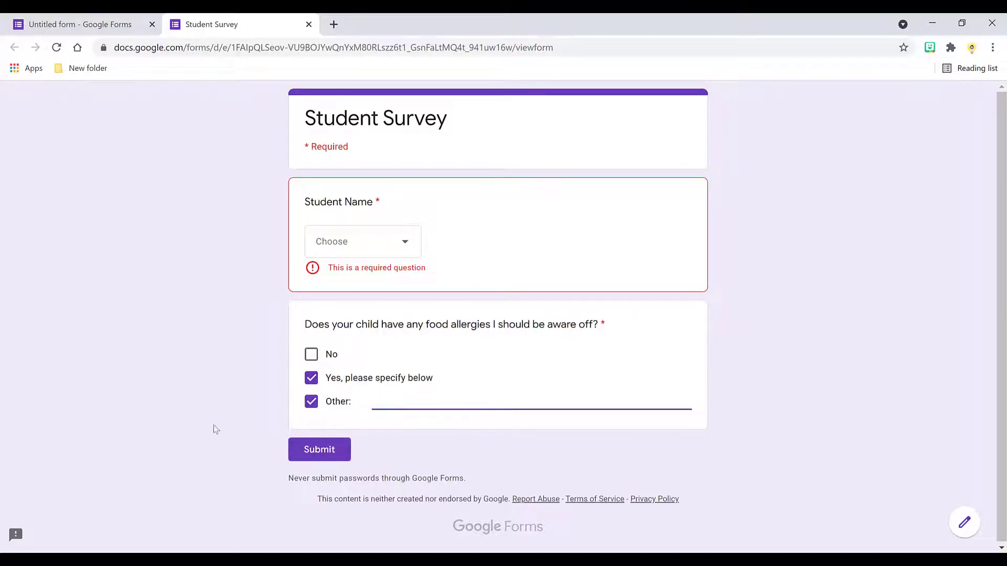
pyautogui.click(309, 25)
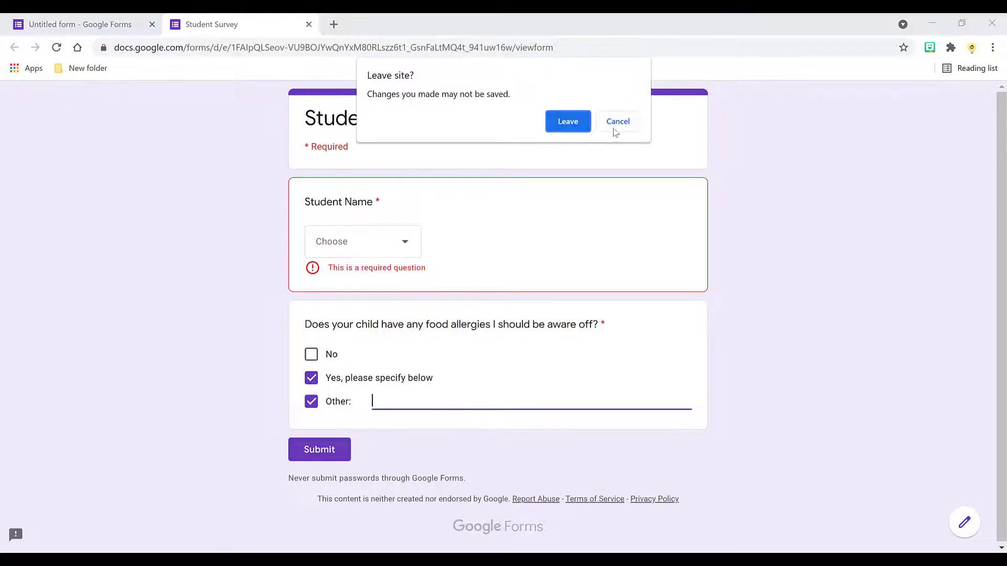
pyautogui.click(566, 125)
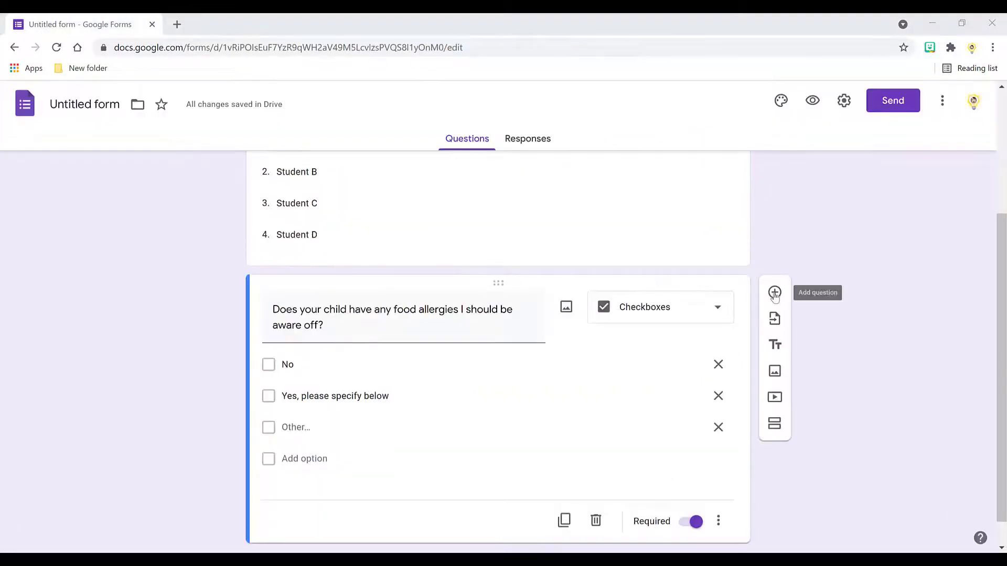
# Add a Multiple choice question reading "Does your child have any health conditions I should be aware off?"
pyautogui.click(775, 293)
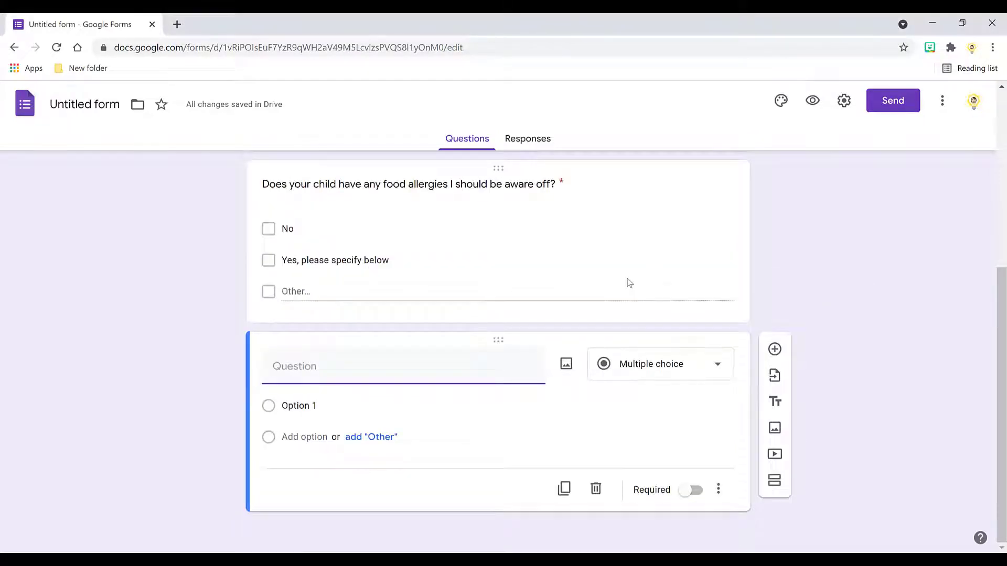
pyautogui.write('Does your ch')
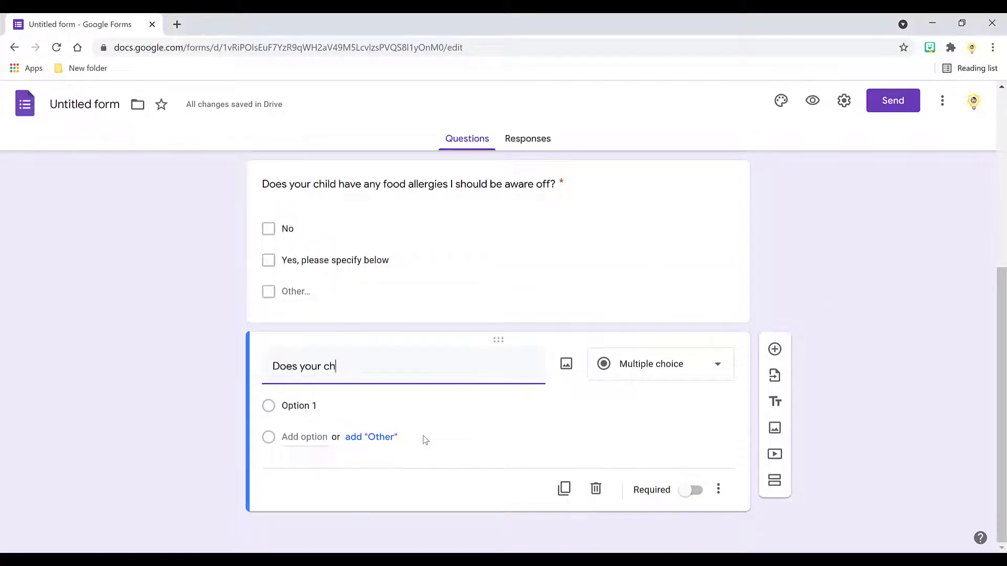
pyautogui.write('ild have any health conditions I should be aware off?')
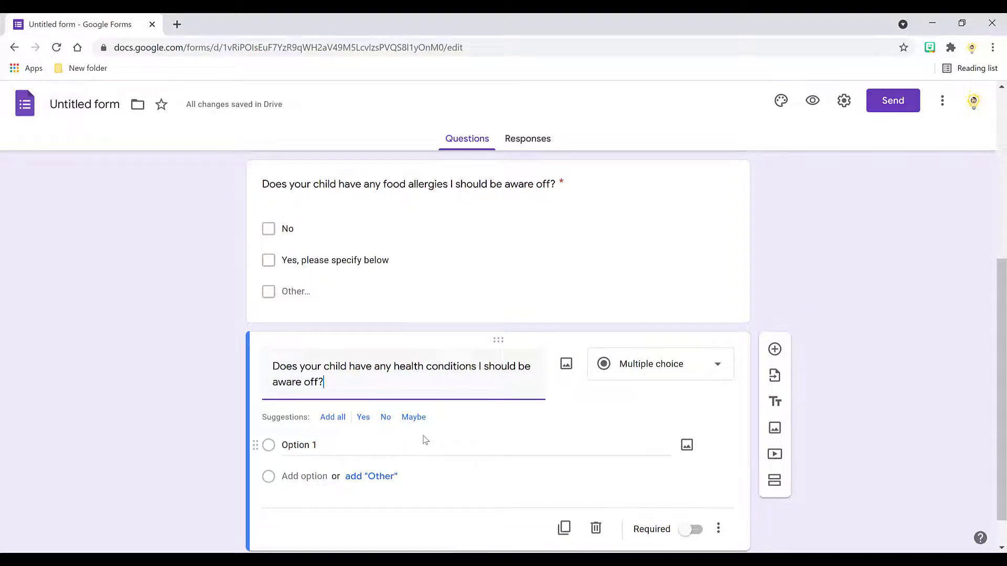
# Give the health conditions question the options "No", "Yes, please specify below" and Other
pyautogui.click(424, 439)
pyautogui.write('No')
pyautogui.press('Return')
pyautogui.write('Yes, please s')
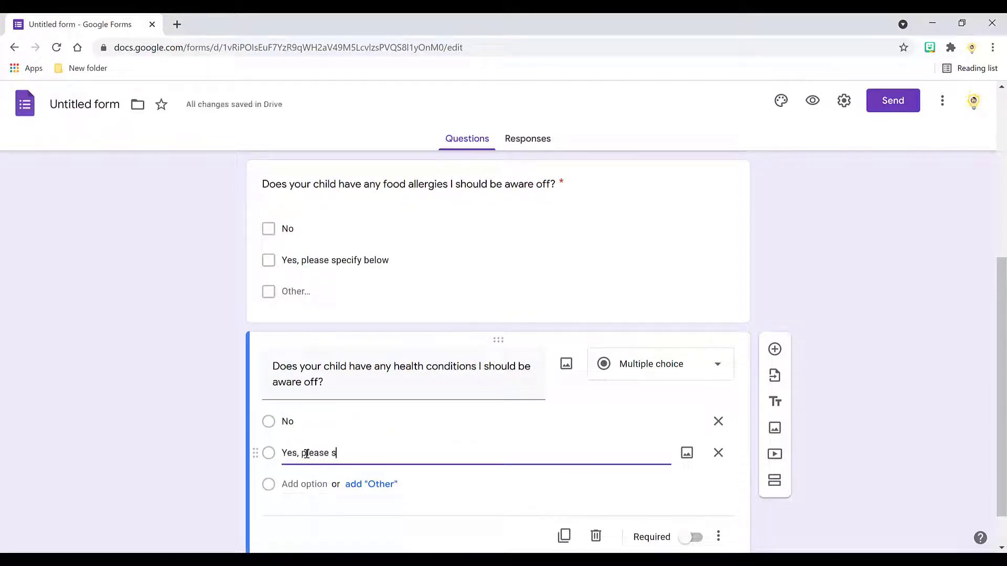
pyautogui.write('pecify below')
pyautogui.click(372, 484)
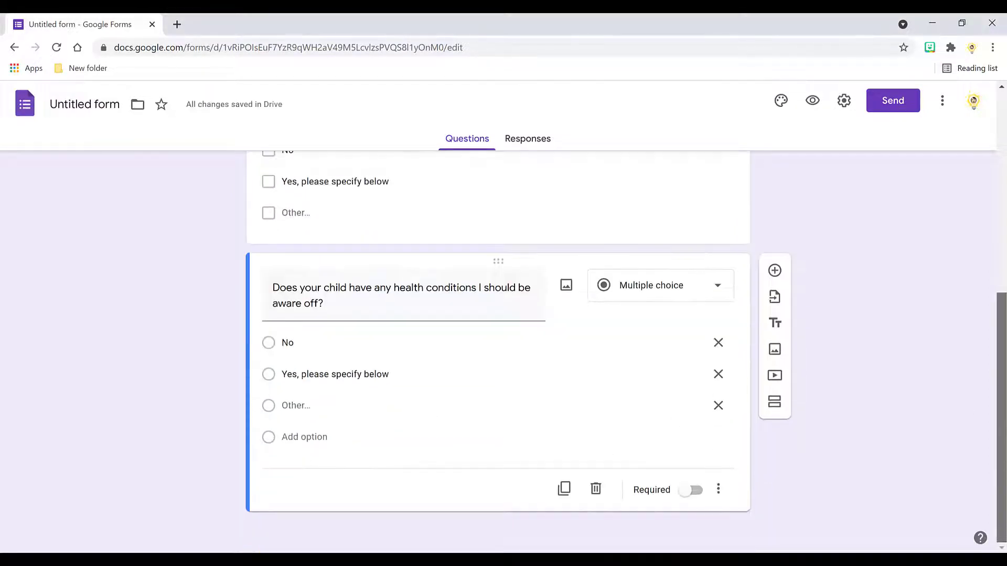
# Add a Checkboxes question reading "What will your child's mode of transportation be for pickup?"
pyautogui.click(775, 270)
pyautogui.write("What will your child's mode of transportation be for pickup?")
pyautogui.click(661, 457)
pyautogui.click(637, 263)
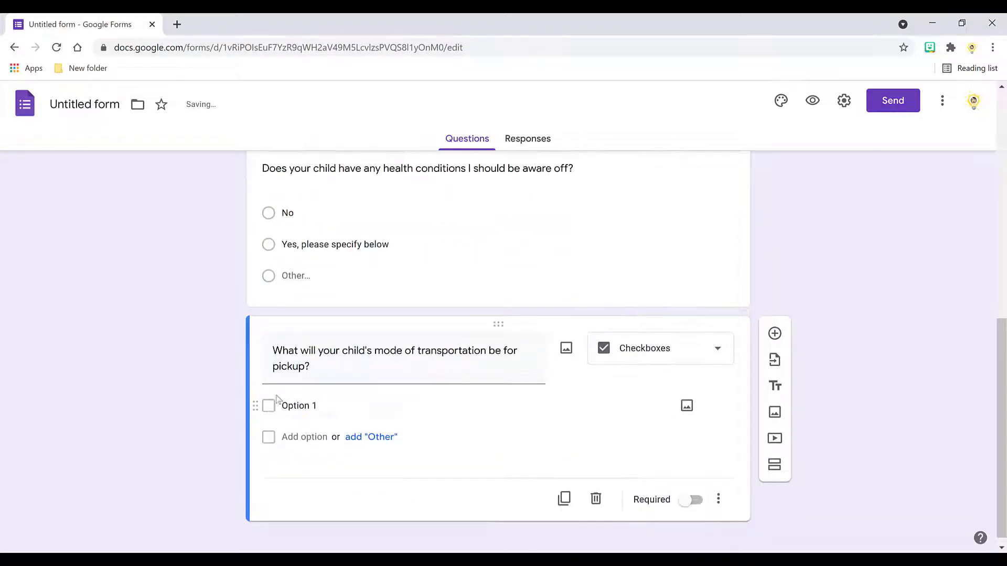
# Give the transportation question the options "Car", "Bus", "walk home", "afterschool program will pickup" and Other, and make it required
pyautogui.click(303, 406)
pyautogui.write('Car')
pyautogui.click(303, 436)
pyautogui.write('Bus')
pyautogui.click(304, 468)
pyautogui.write('walk home')
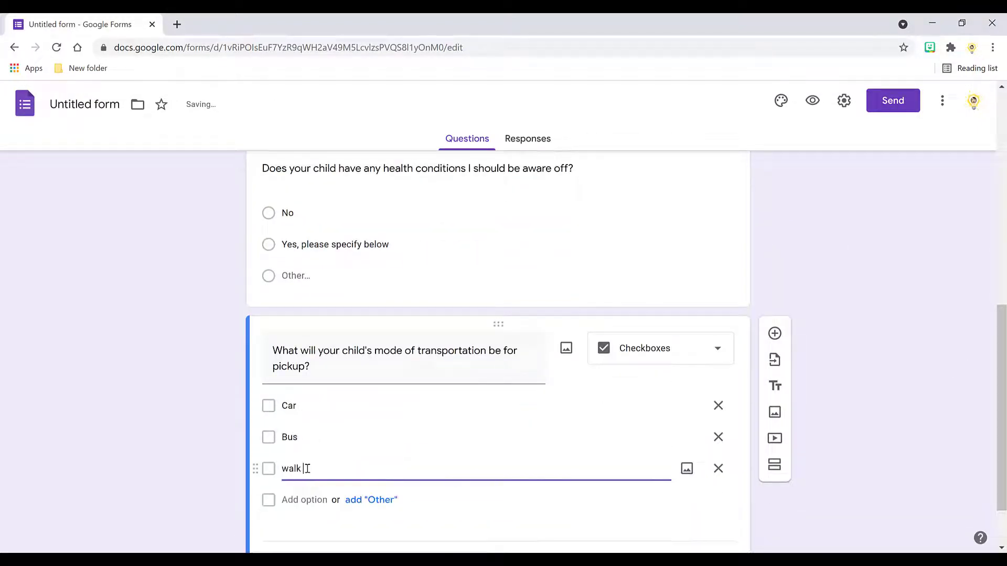
pyautogui.click(303, 500)
pyautogui.write('afterschool program will pickup')
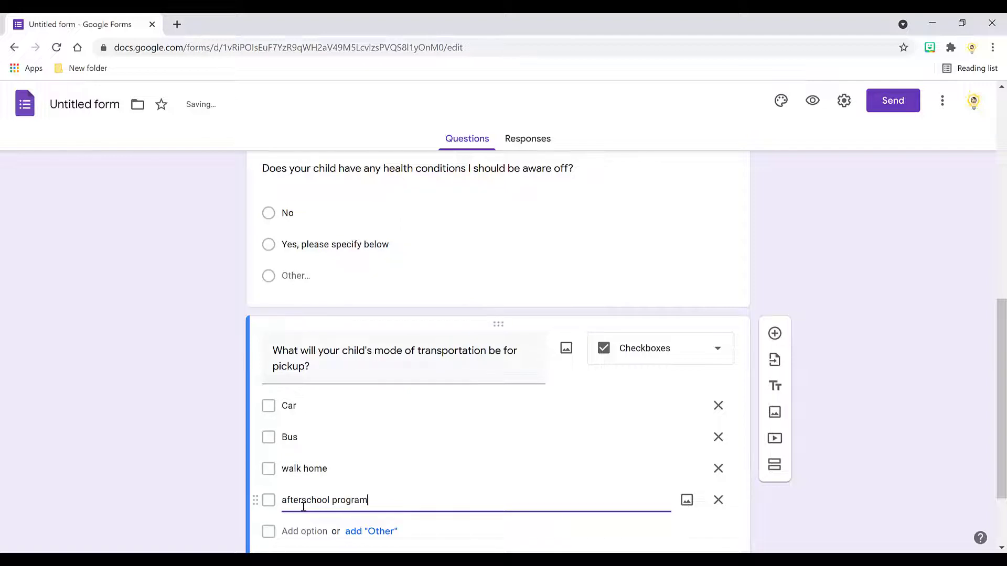
pyautogui.click(371, 531)
pyautogui.scroll(-3, 525, 472)
pyautogui.click(681, 495)
# Add a required Paragraph question reading "What are some of your child's strengths?"
pyautogui.click(775, 198)
pyautogui.write('What are')
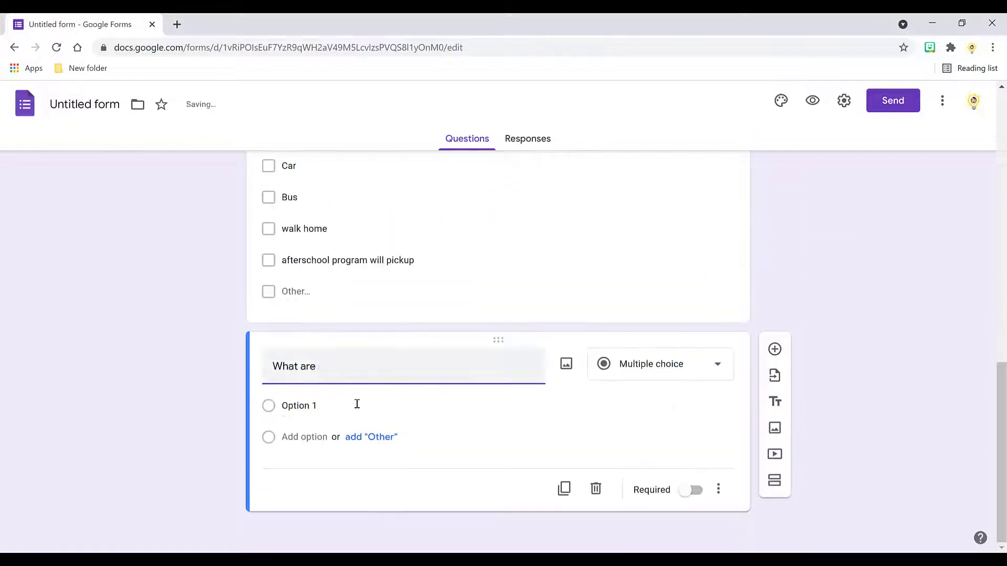
pyautogui.write(' some of your childs a')
pyautogui.press('BackSpace')
pyautogui.press('BackSpace')
pyautogui.press('BackSpace')
pyautogui.write("'s ")
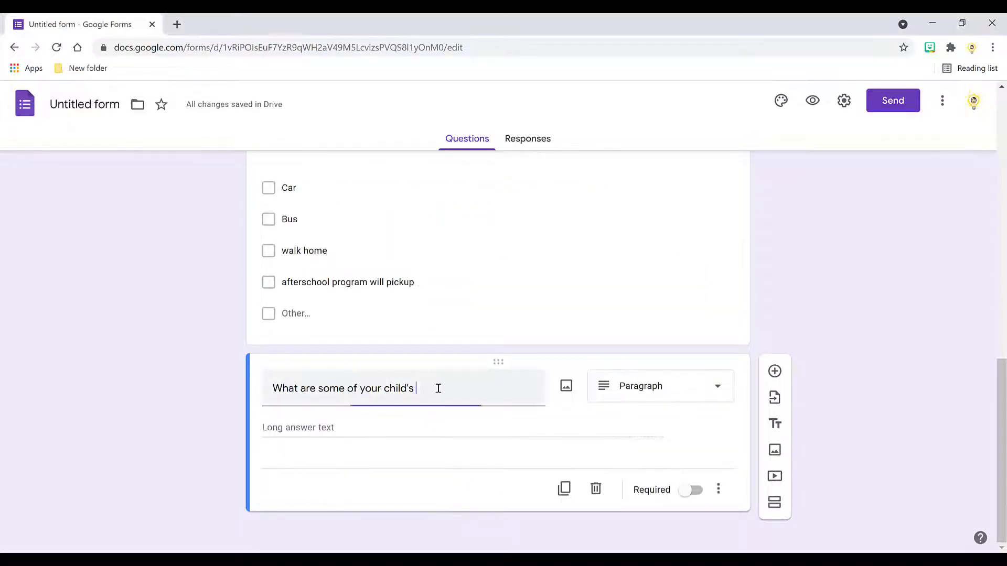
pyautogui.write('strengths?')
pyautogui.click(690, 490)
# Add a required Paragraph question reading "What are some of your child's areas for improvement?"
pyautogui.click(775, 370)
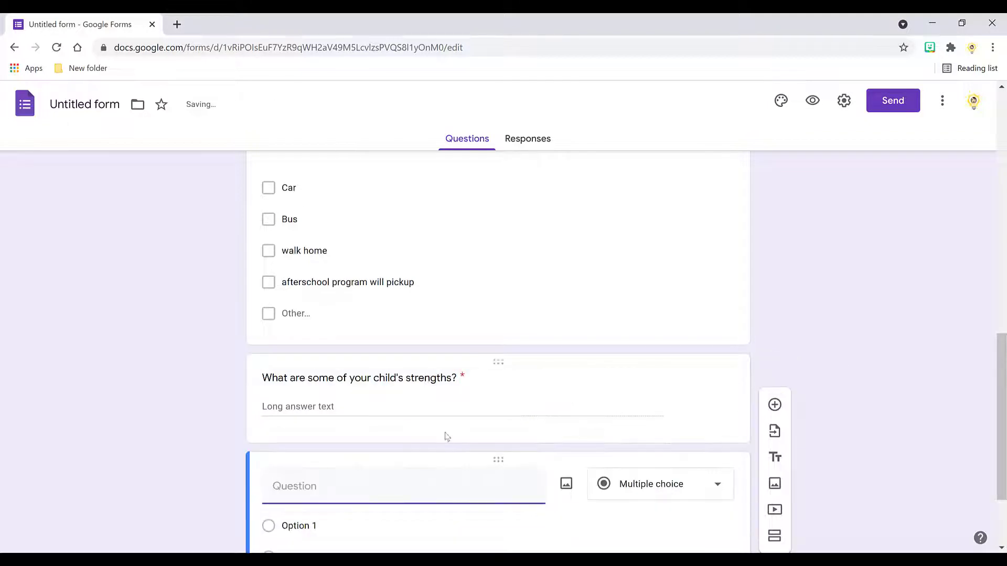
pyautogui.write("What are some of your child's a")
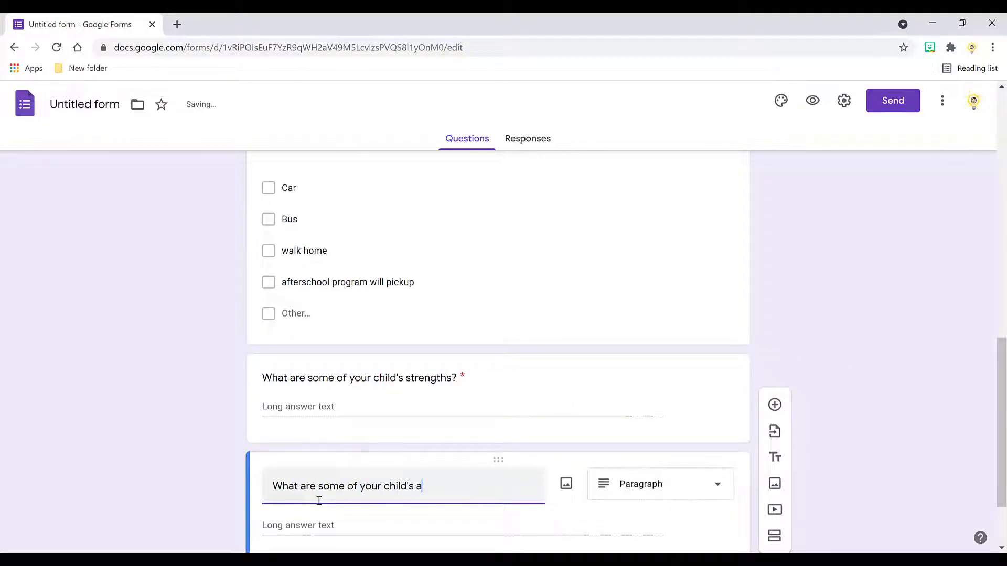
pyautogui.write('reas for improvement?')
pyautogui.scroll(-2, 317, 499)
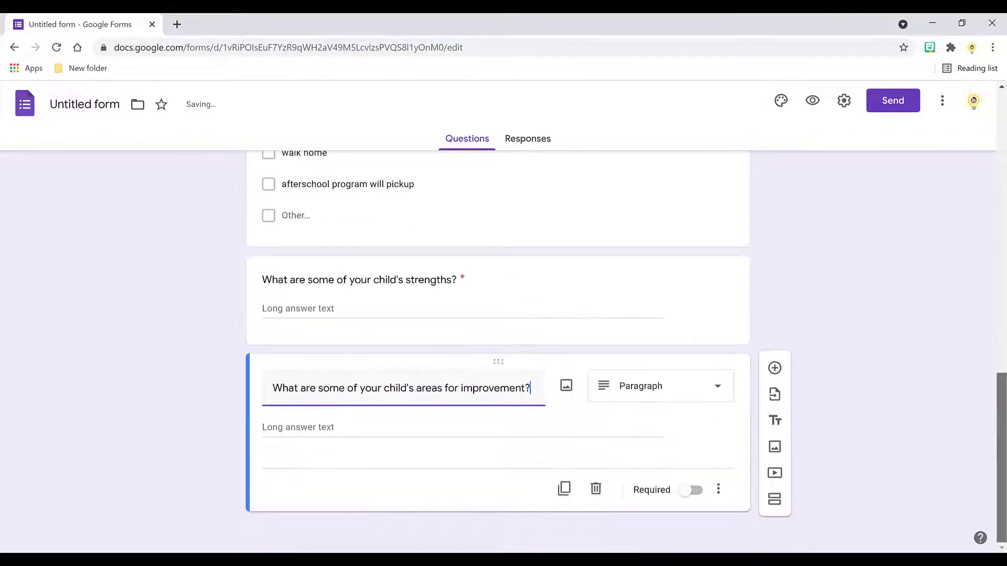
pyautogui.click(691, 490)
# Add a required Paragraph question starting "This space is reserved for you to brag about your child. :)", asking what the child enjoys and what motivates them
pyautogui.click(774, 371)
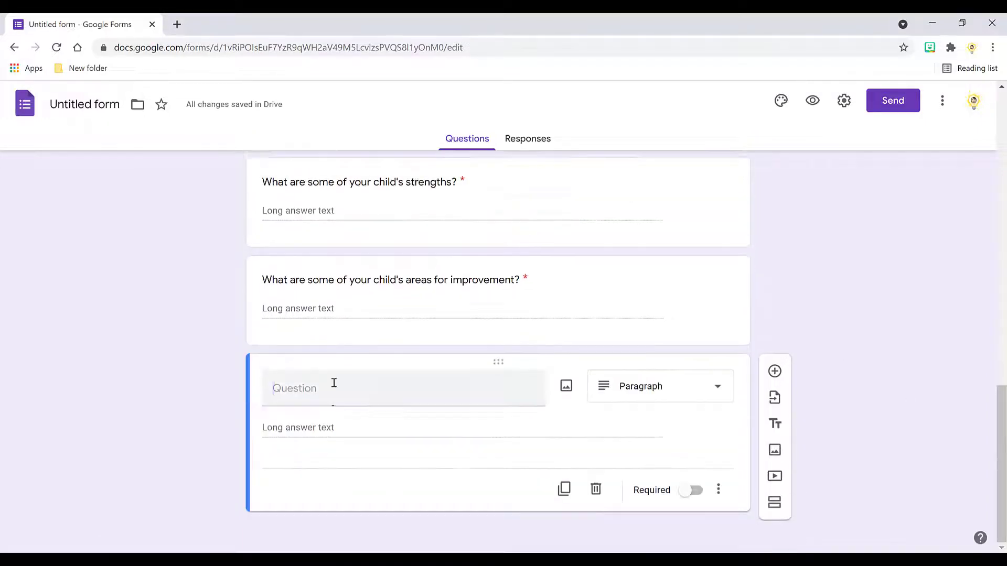
pyautogui.write('This space is reserved for you to brag about your child. :) Share  what your child enjoys most outside of school, what motivates your child most, or anything you are proud of or anything you wish me to know about your child that I can consider when lesson planning.')
pyautogui.click(577, 413)
pyautogui.moveTo(1002, 452); pyautogui.dragTo(1001, 470)
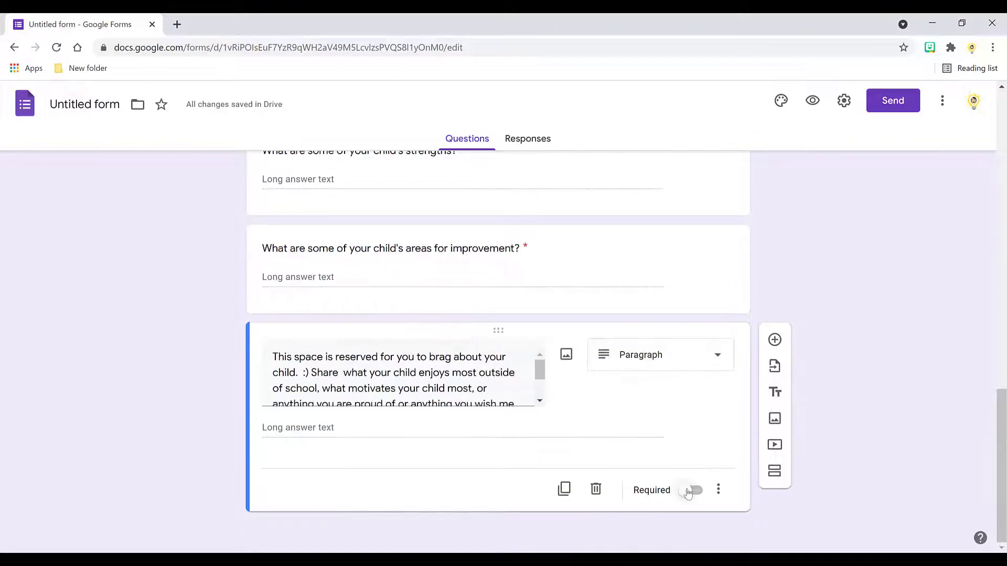
pyautogui.moveTo(539, 370)
pyautogui.mouseDown()
pyautogui.moveTo(540, 397)
pyautogui.moveTo(541, 371)
pyautogui.mouseUp()
pyautogui.click(691, 490)
# Review all the questions in the form and the layout of the finished Student Survey example
pyautogui.scroll(15, 995, 454)
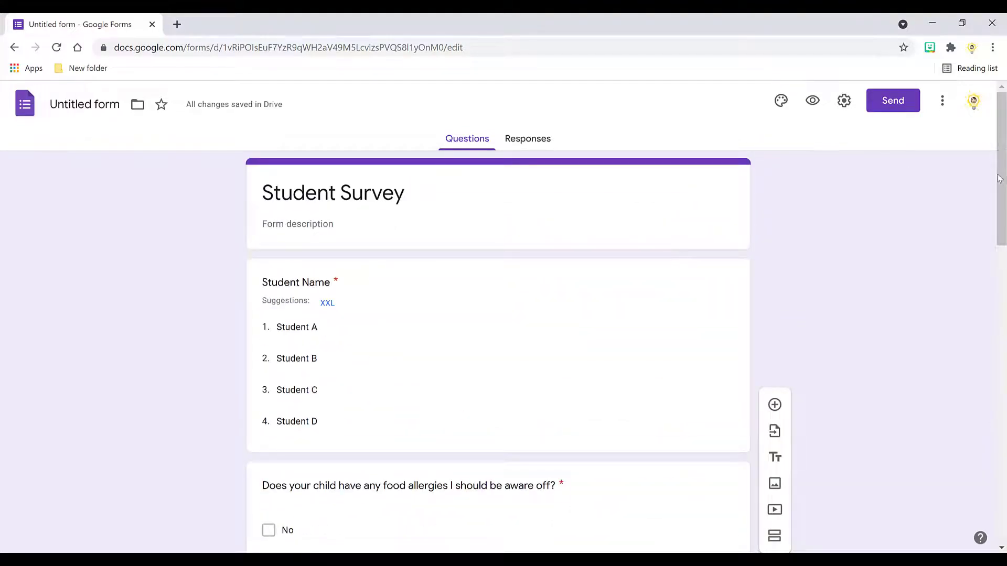
pyautogui.scroll(-6, 498, 351)
pyautogui.scroll(-4, 498, 351)
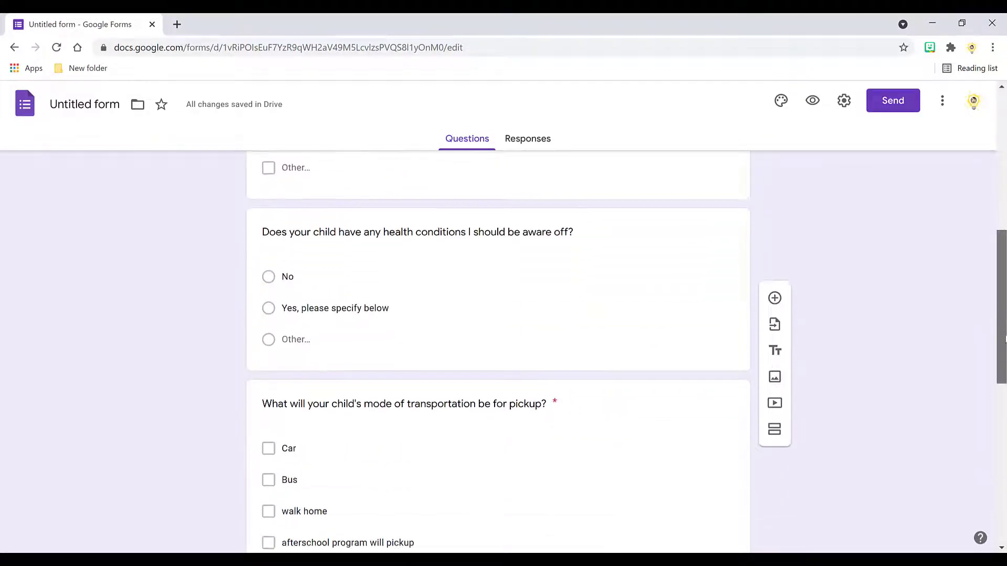
pyautogui.scroll(-7, 498, 351)
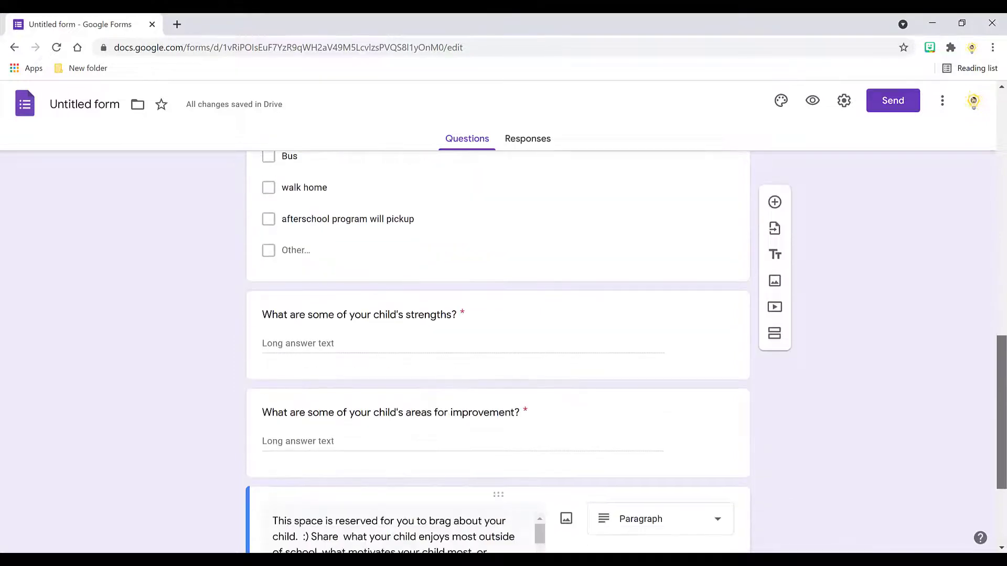
pyautogui.scroll(5, 498, 351)
pyautogui.scroll(10, 498, 351)
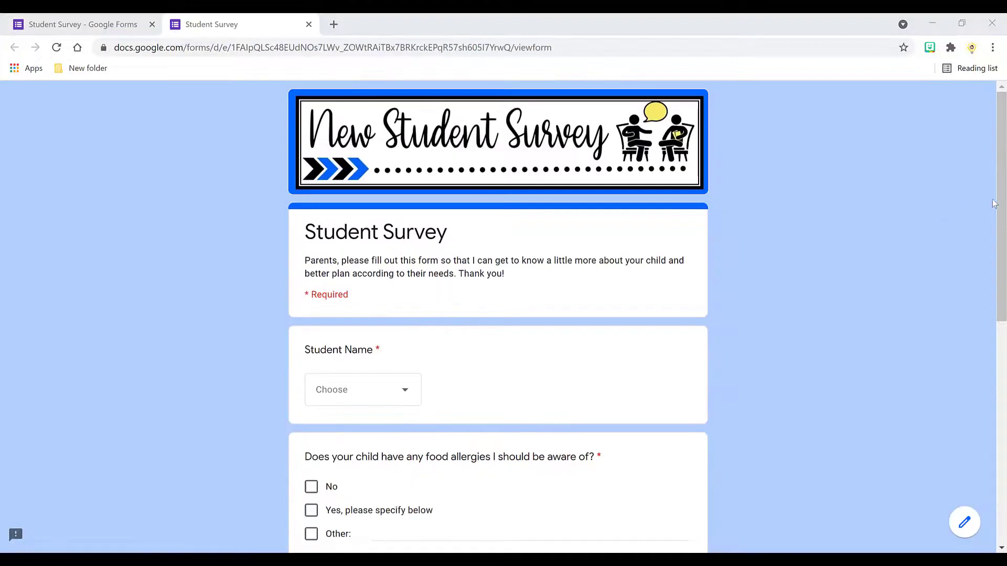
pyautogui.scroll(-9, 994, 203)
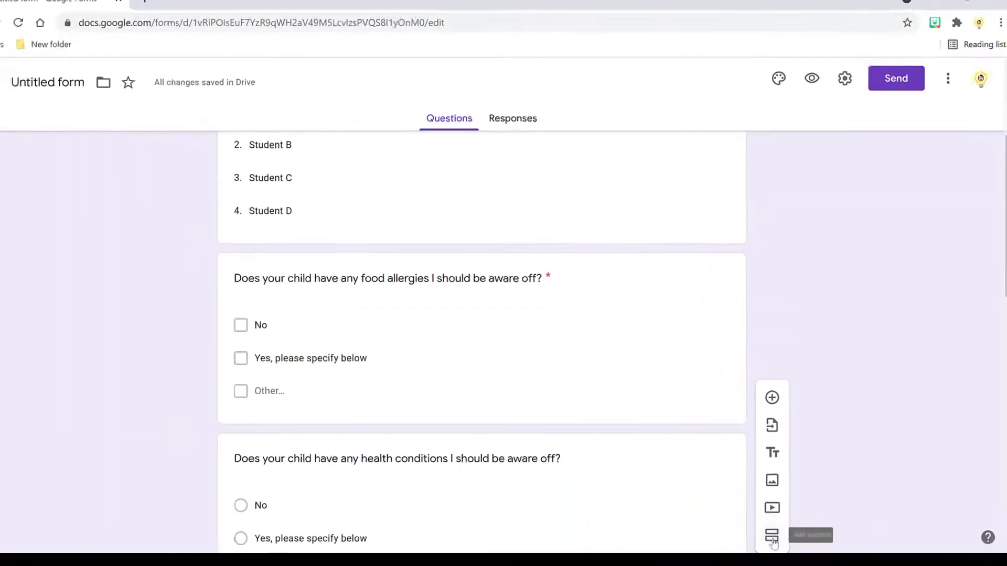
# Add a new section directly after the question about the child's mode of transportation for pickup
pyautogui.scroll(-3, 773, 535)
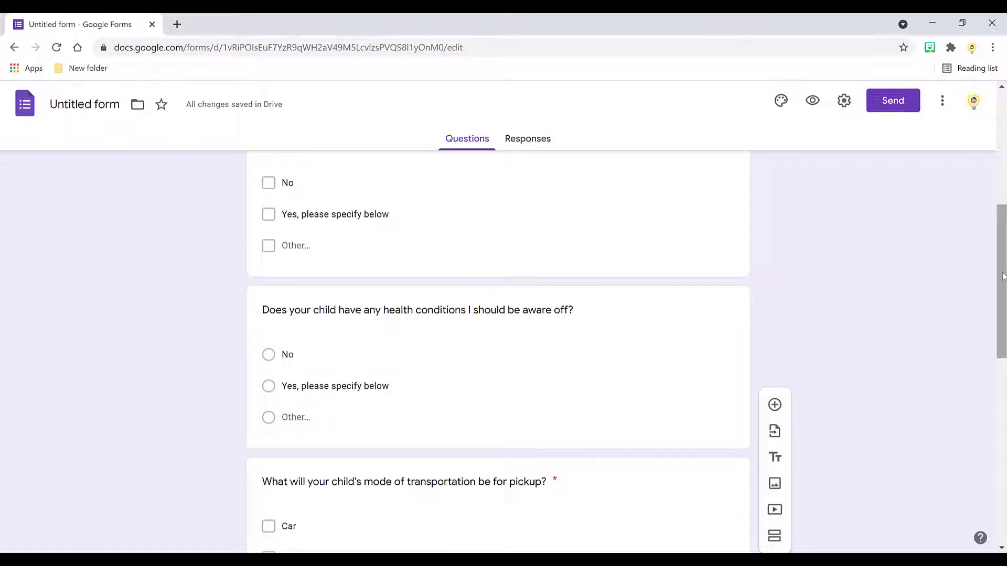
pyautogui.moveTo(1002, 290); pyautogui.dragTo(1002, 324)
pyautogui.moveTo(1002, 374); pyautogui.dragTo(1004, 396)
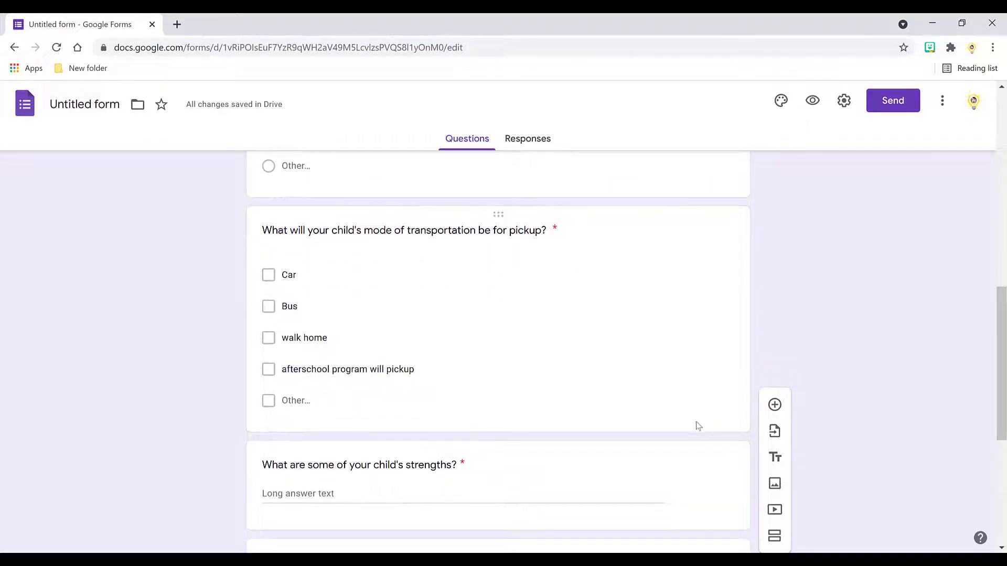
pyautogui.click(629, 424)
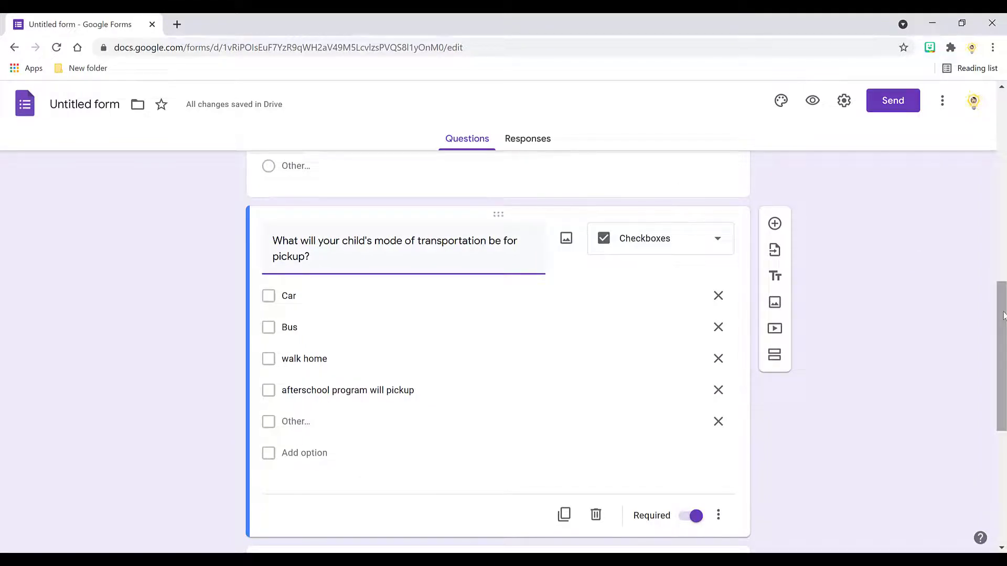
pyautogui.scroll(-1, 808, 203)
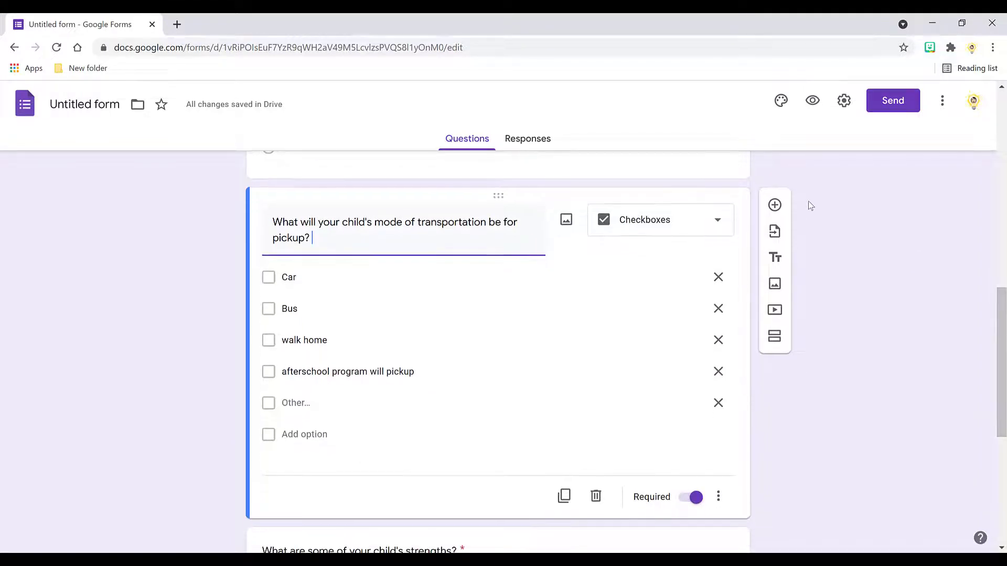
pyautogui.click(776, 336)
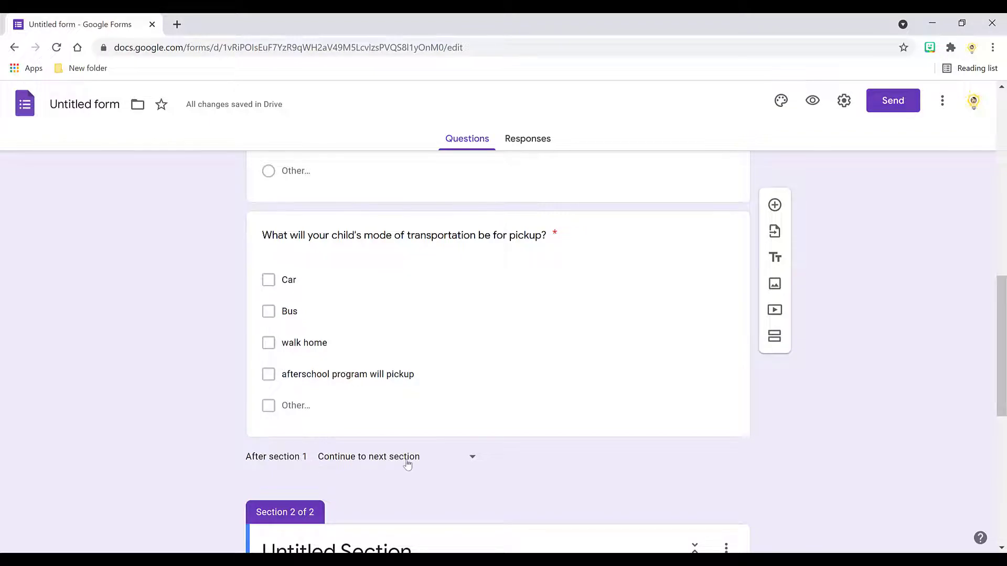
# Title the second section "Student Learning"
pyautogui.moveTo(1002, 362); pyautogui.dragTo(1001, 283)
pyautogui.scroll(-10, 450, 387)
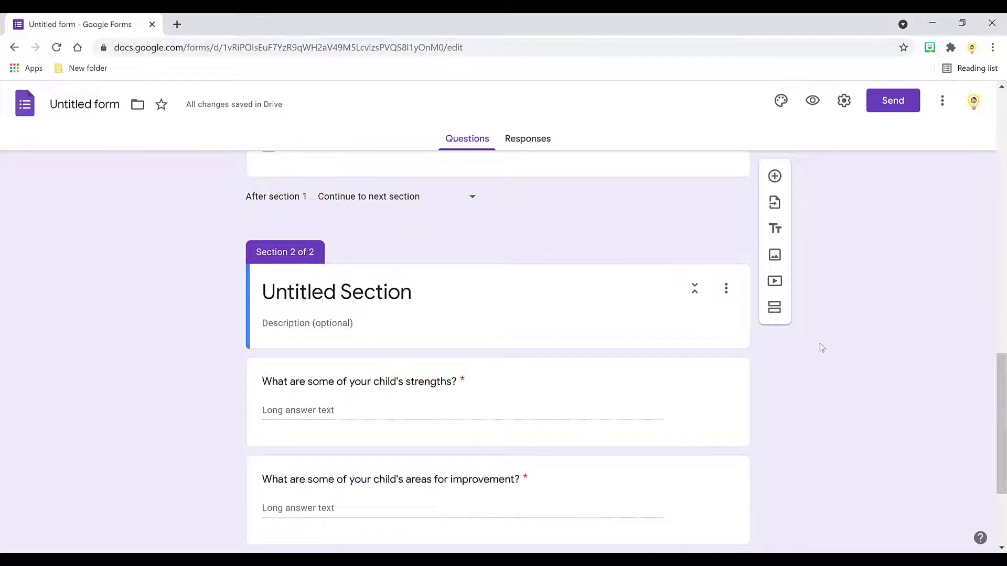
pyautogui.click(359, 317)
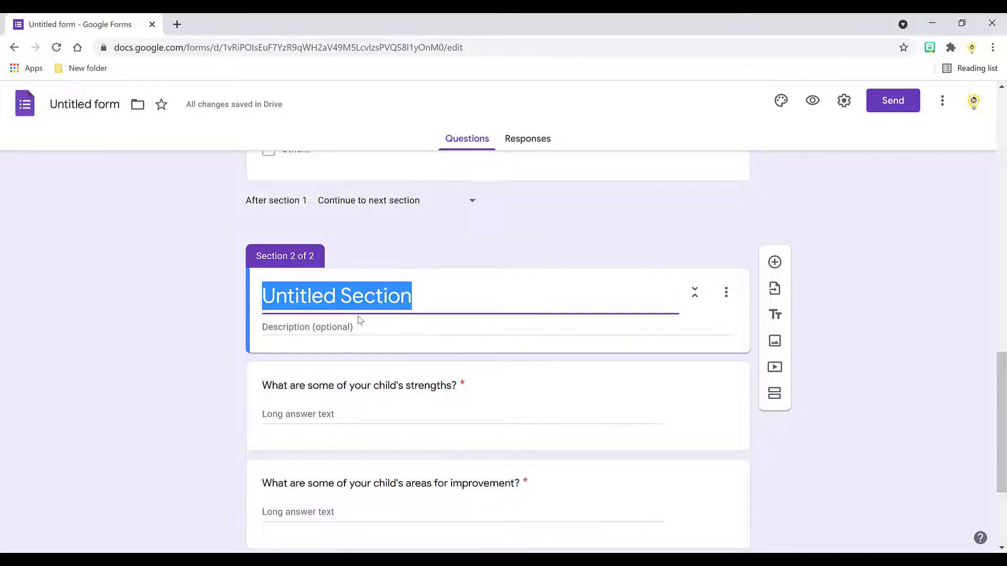
pyautogui.press('BackSpace')
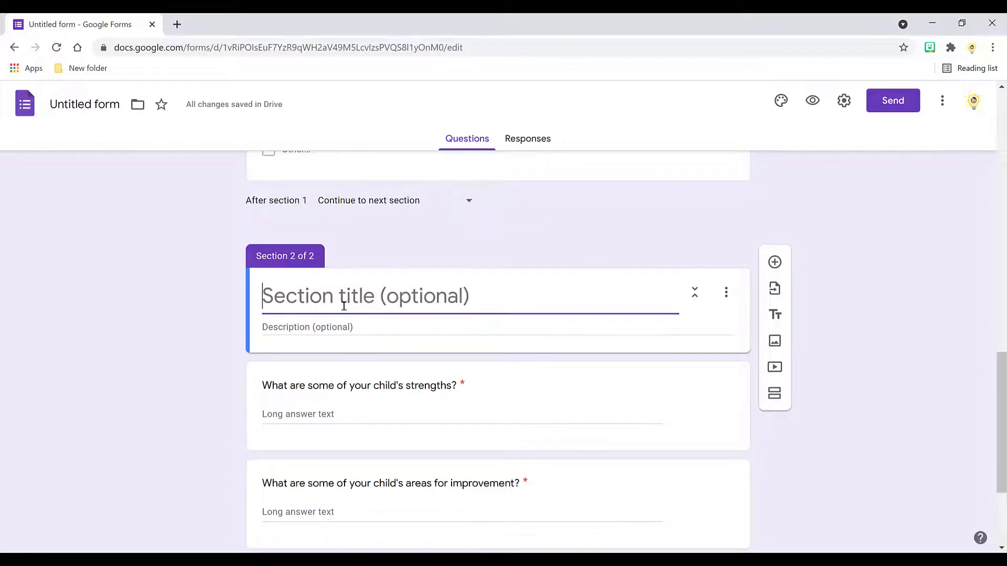
pyautogui.write('Student Learning')
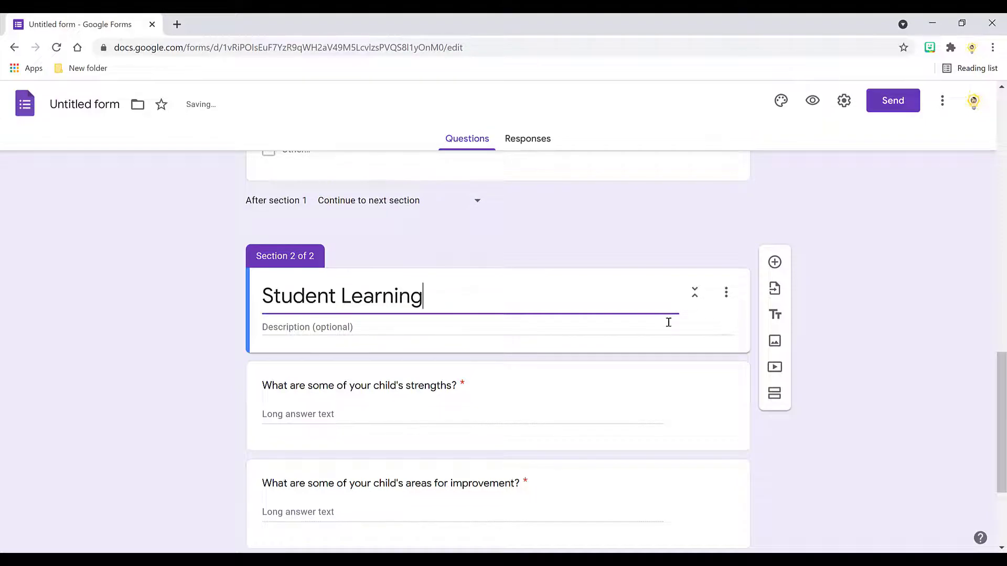
pyautogui.click(901, 363)
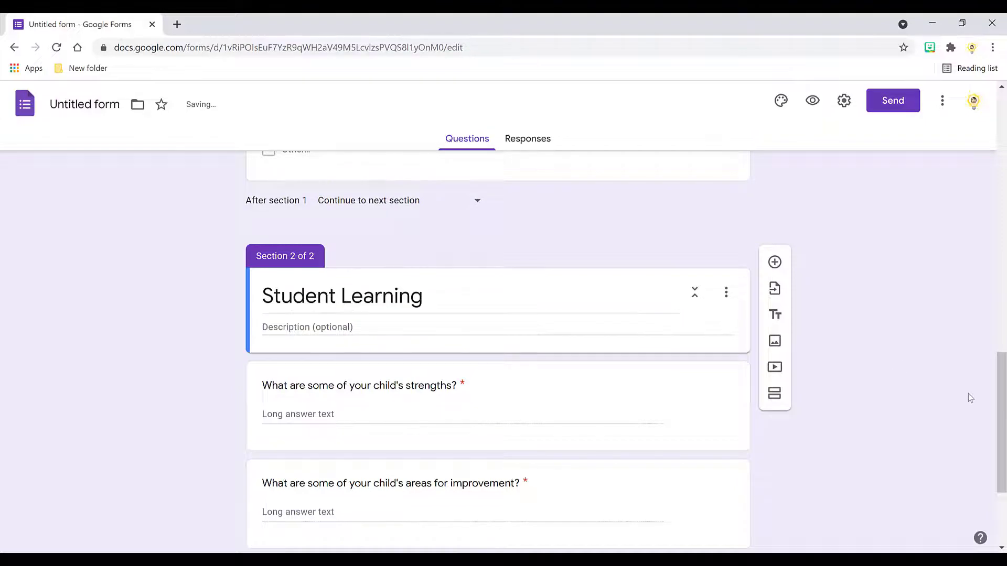
# Add another section directly after the question about the child's areas for improvement
pyautogui.moveTo(1004, 412); pyautogui.dragTo(1004, 464)
pyautogui.click(430, 318)
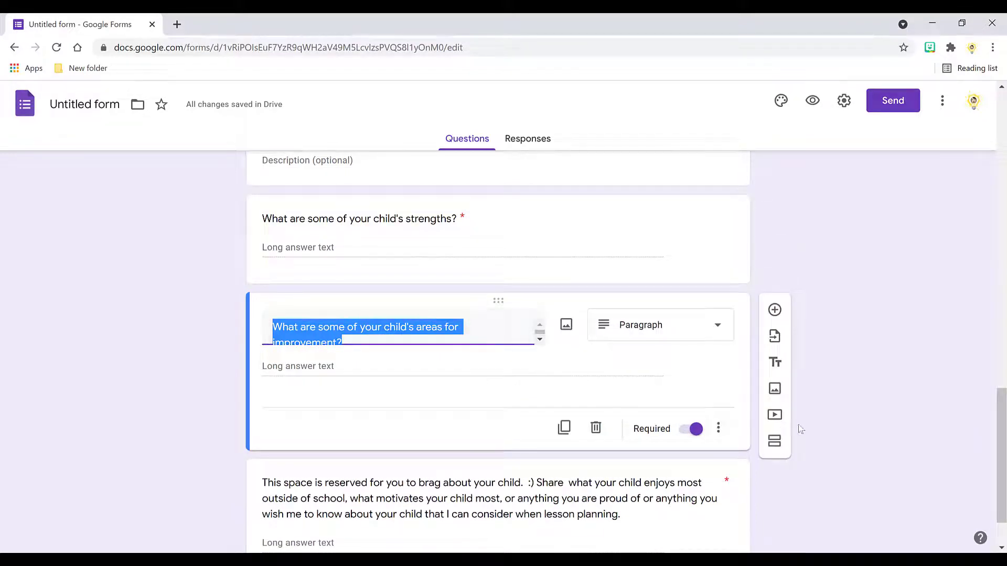
pyautogui.click(775, 441)
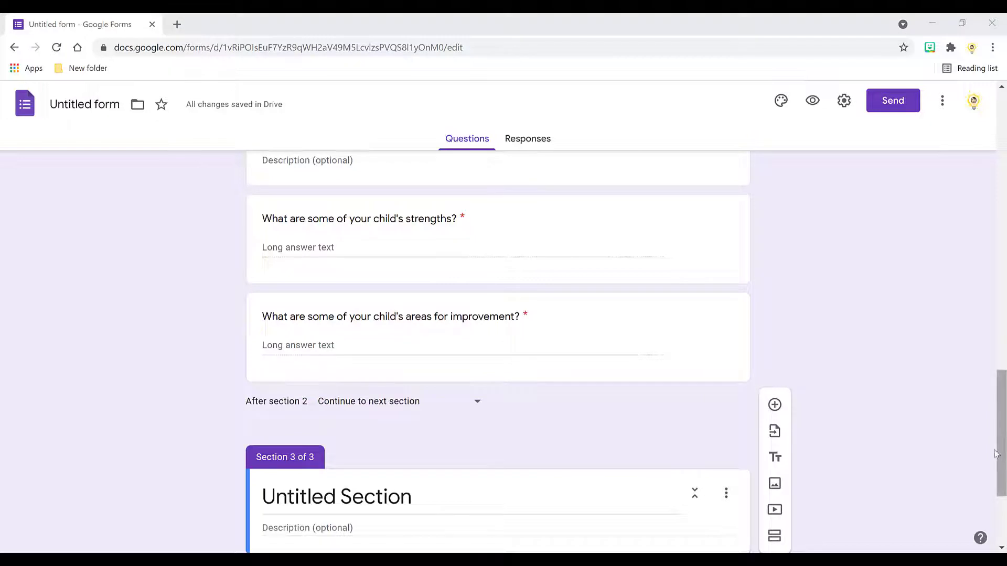
# Title the third section, above the brag-space question, "Comment"
pyautogui.scroll(-3, 1001, 512)
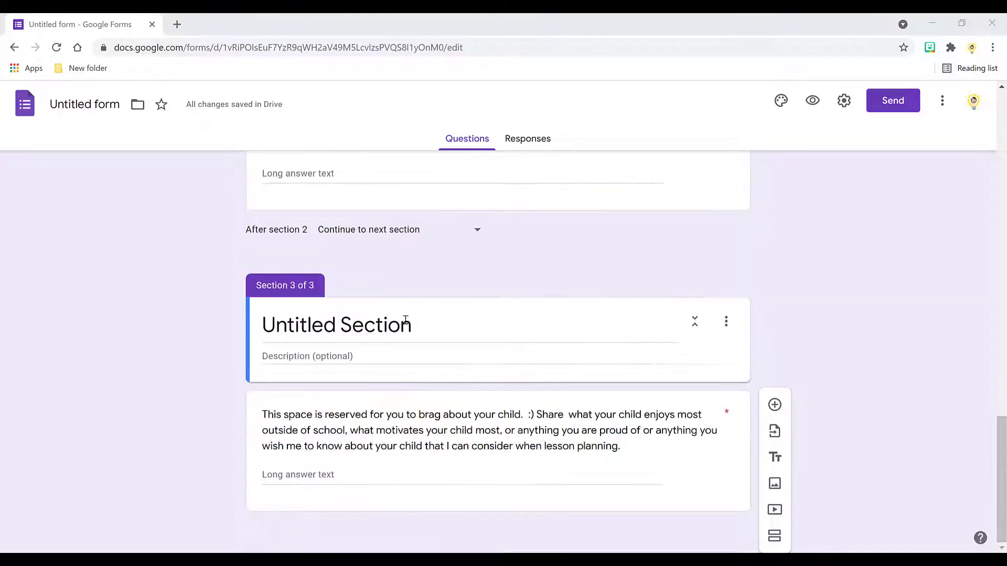
pyautogui.click(409, 318)
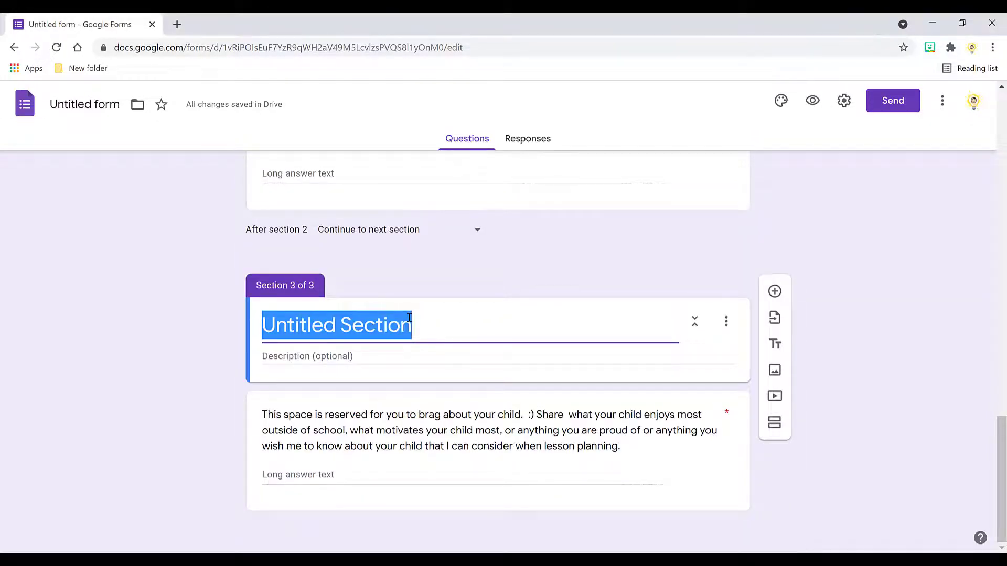
pyautogui.write('Comment')
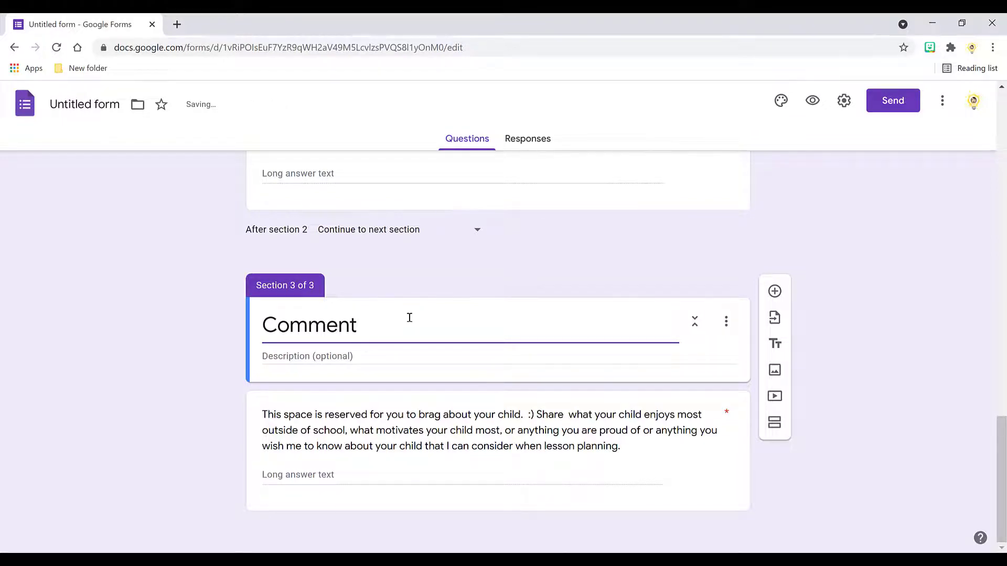
# In the form's presentation settings, enable the progress bar and disable the link to submit another response
pyautogui.scroll(15, 898, 336)
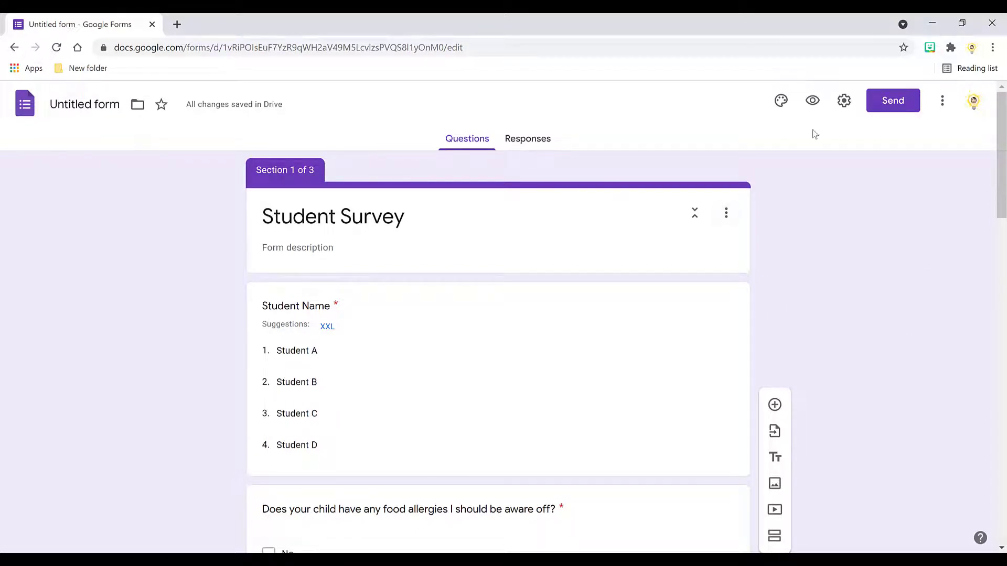
pyautogui.click(844, 102)
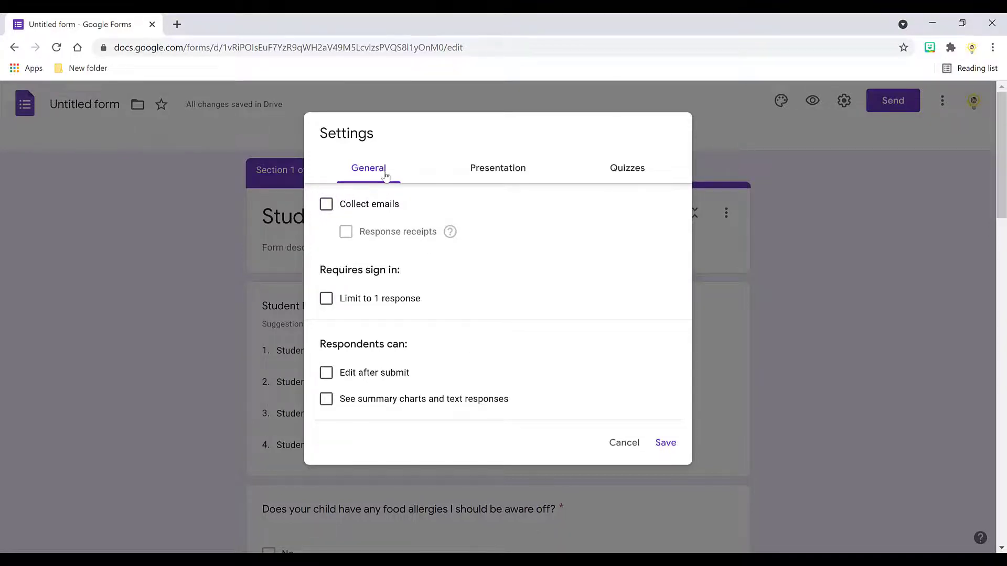
pyautogui.click(504, 174)
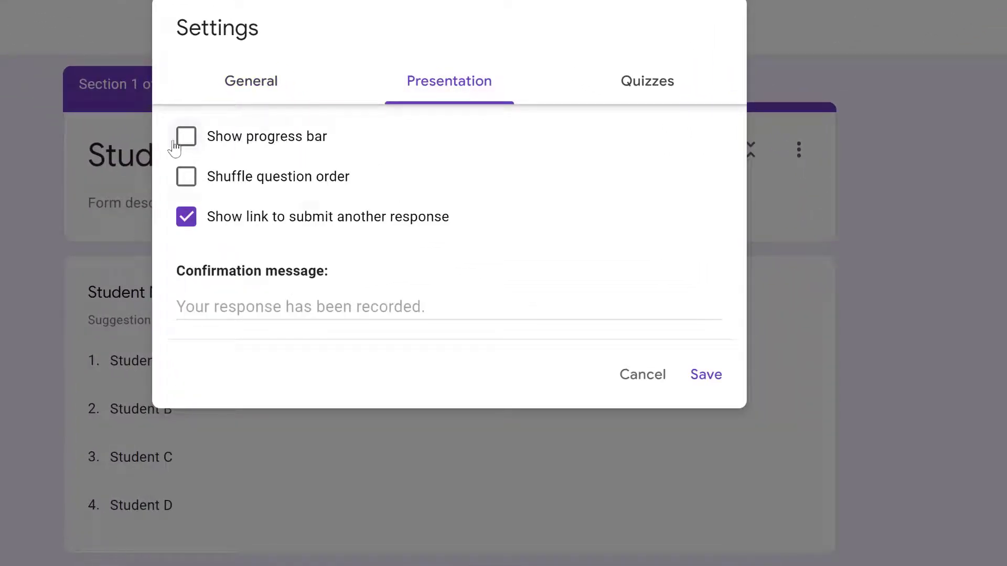
pyautogui.click(204, 145)
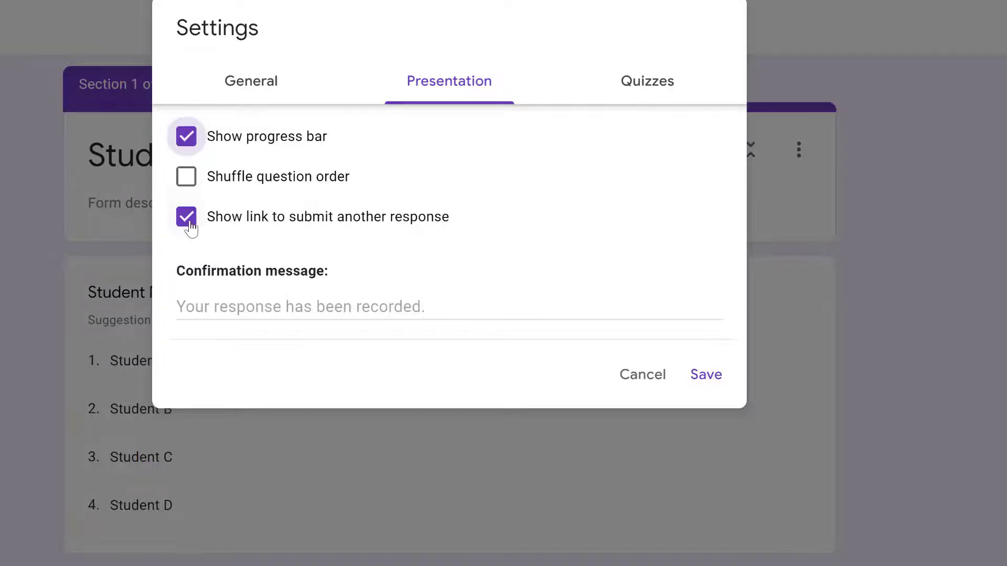
pyautogui.click(188, 222)
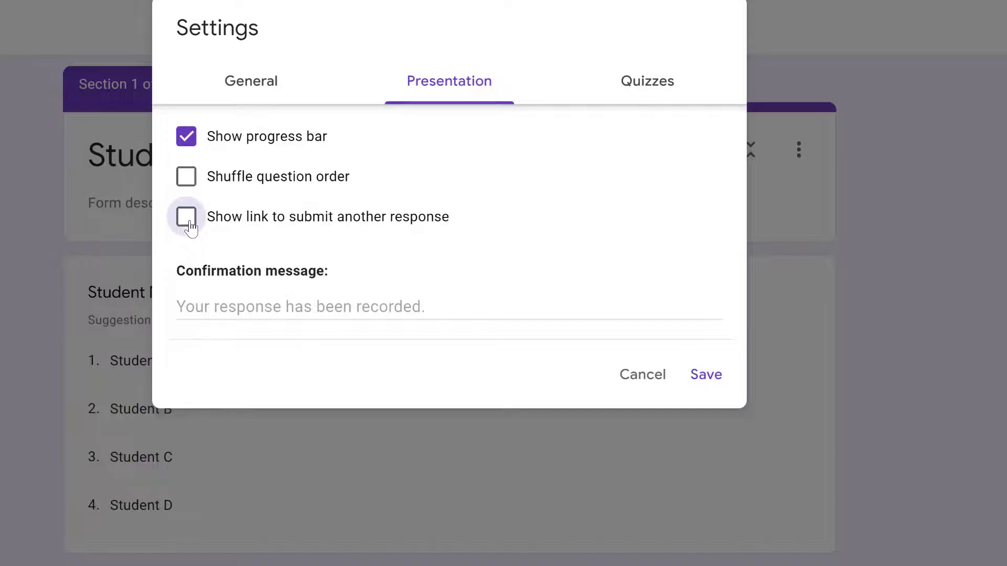
# Set the confirmation message to "Thank you!" and save the form settings
pyautogui.click(250, 303)
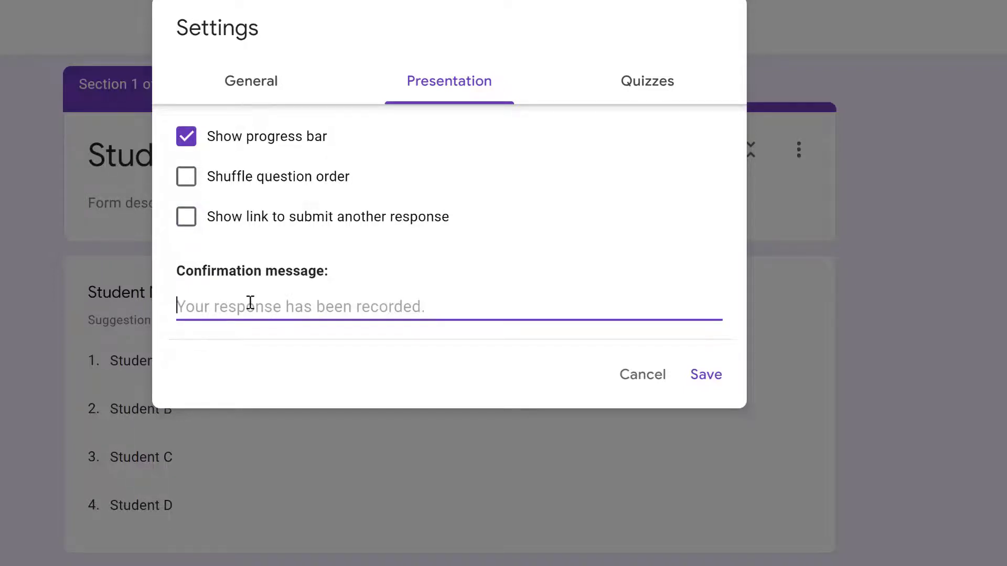
pyautogui.write('Thank y')
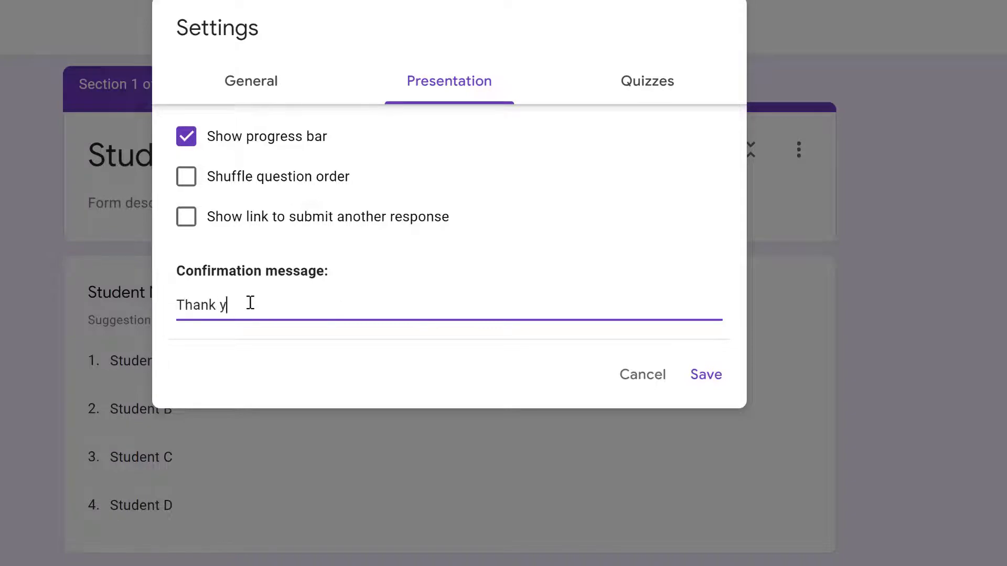
pyautogui.write('ou!')
pyautogui.click(716, 377)
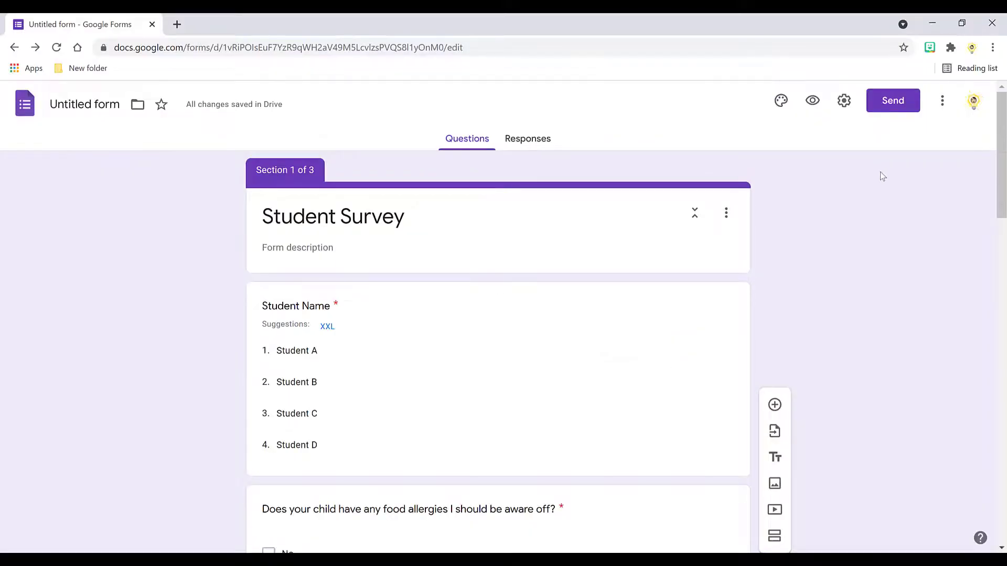
# Enable email notifications for new responses to the form
pyautogui.click(537, 140)
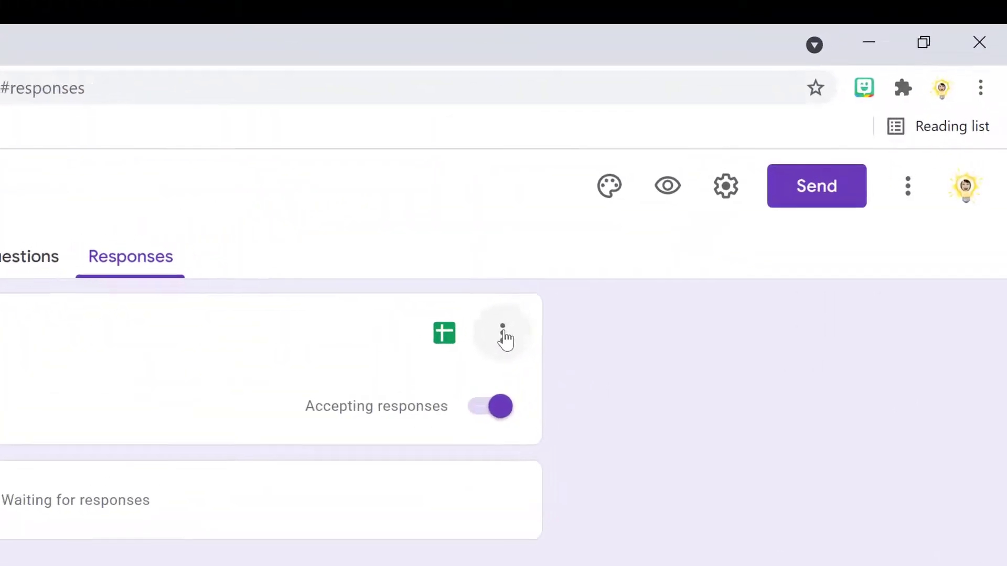
pyautogui.click(504, 334)
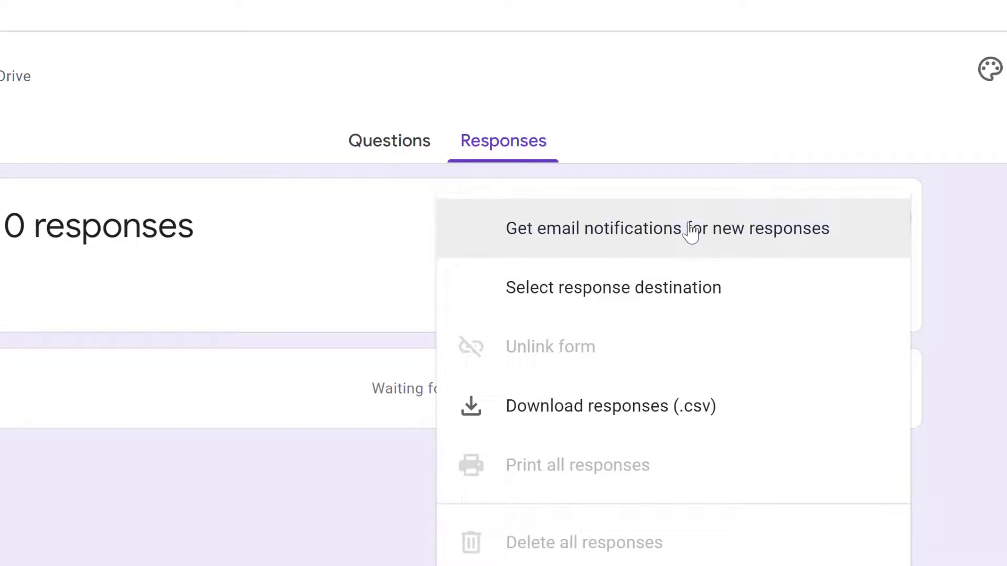
pyautogui.click(598, 245)
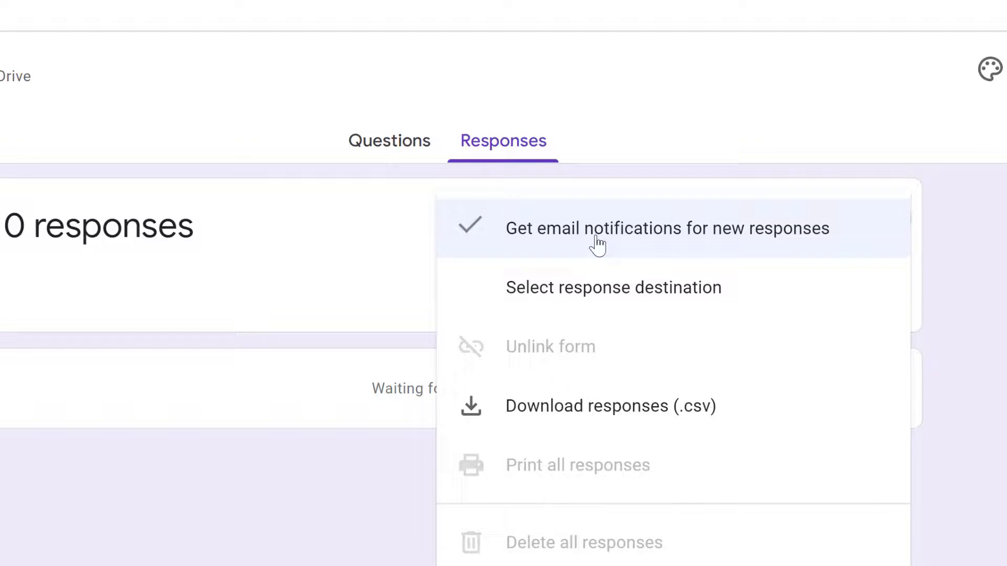
pyautogui.click(960, 271)
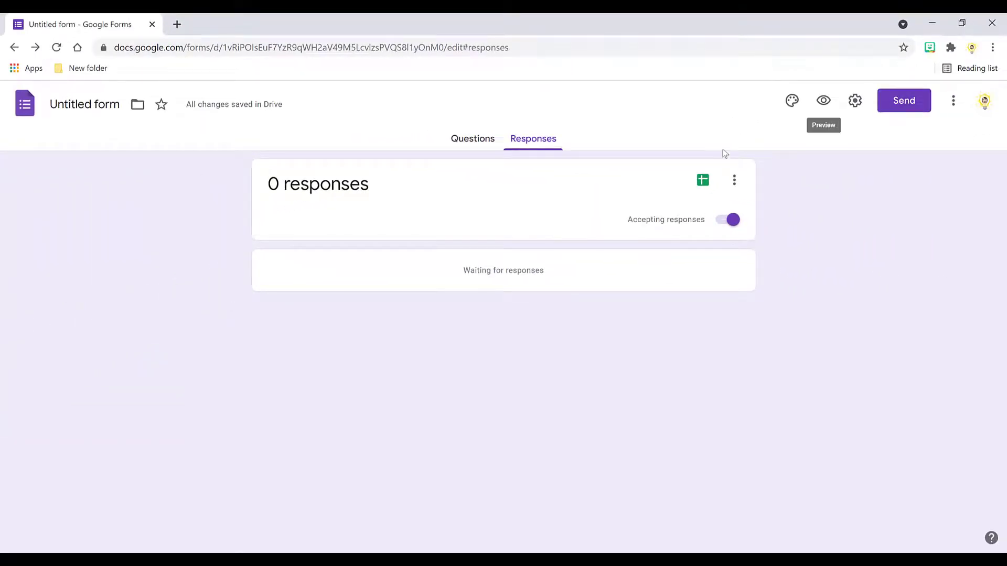
# Set the form's header to the Work and School theme image with notepad, pencils and coffee cup
pyautogui.click(473, 149)
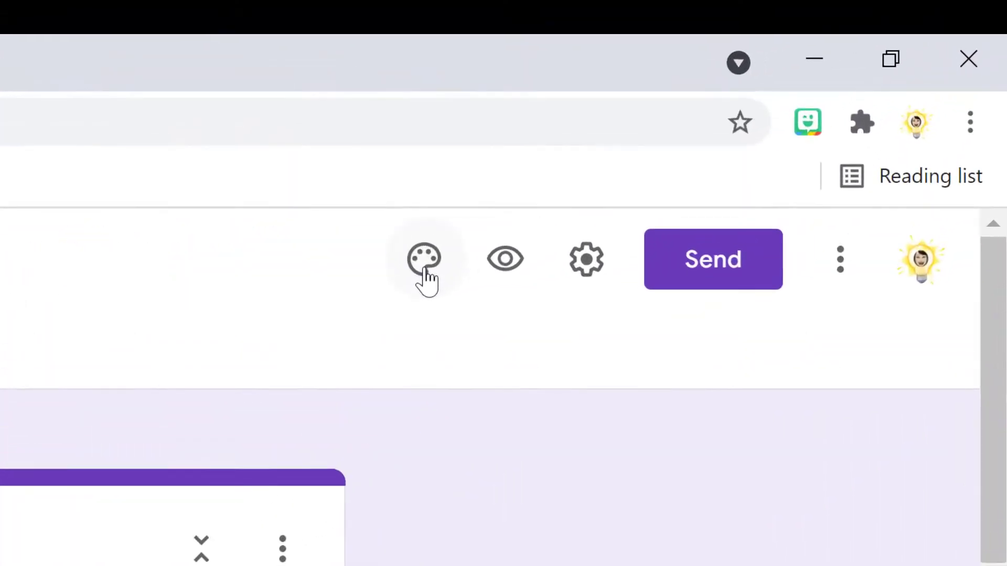
pyautogui.click(505, 238)
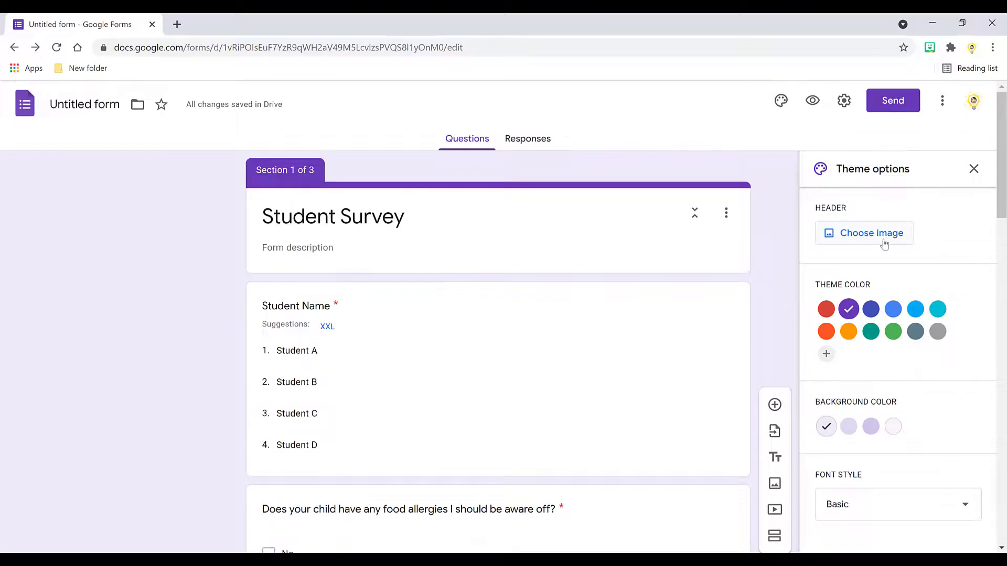
pyautogui.click(872, 233)
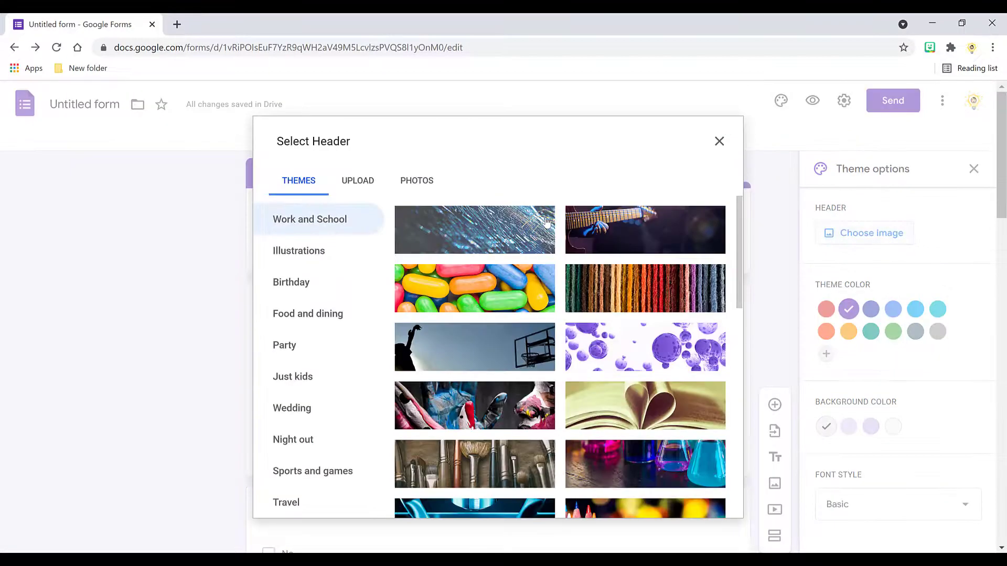
pyautogui.click(358, 180)
pyautogui.click(299, 181)
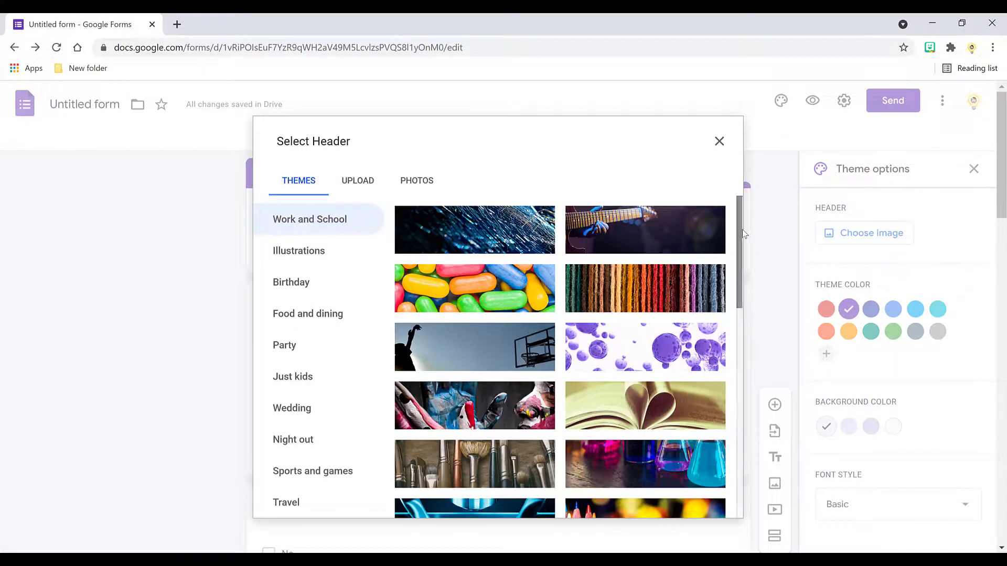
pyautogui.moveTo(741, 241); pyautogui.dragTo(748, 527)
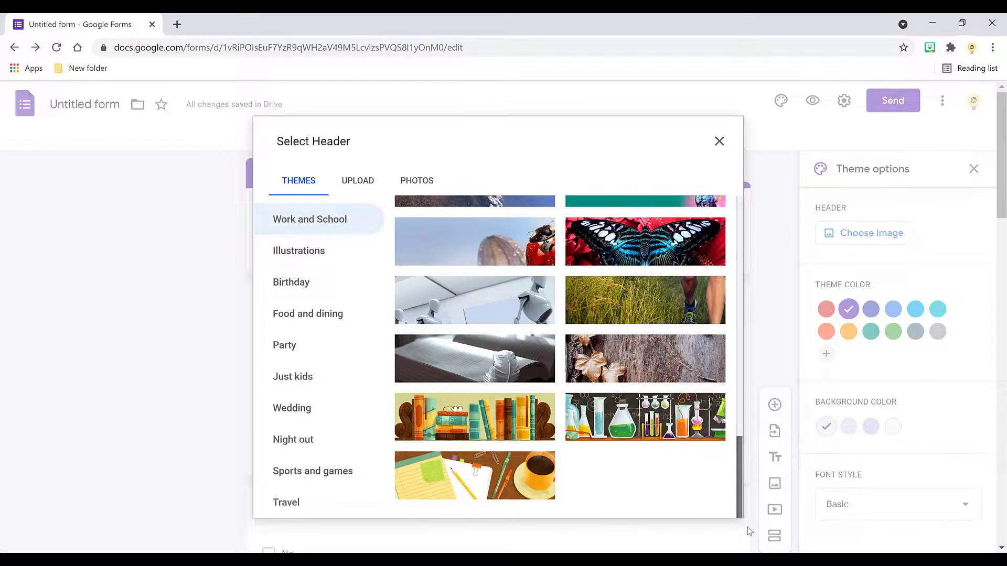
pyautogui.click(508, 483)
pyautogui.click(711, 499)
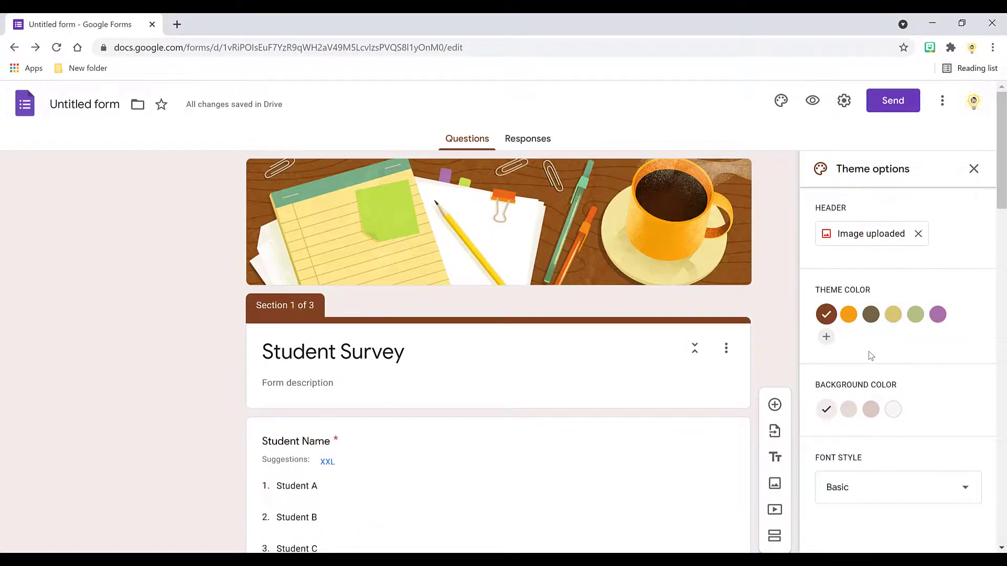
# Add a custom blue theme color and choose the darkest blue shade as the background color
pyautogui.click(826, 337)
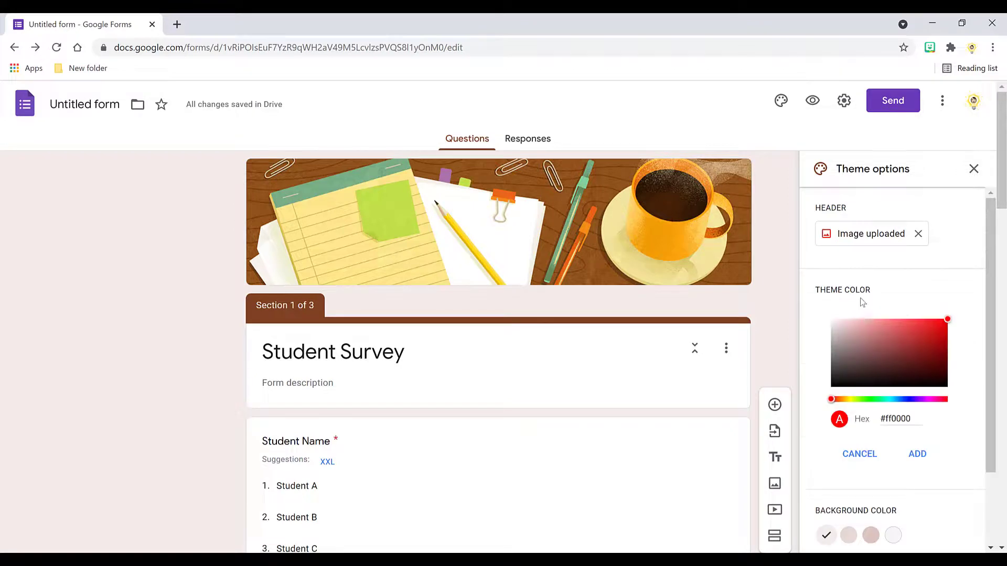
pyautogui.click(903, 400)
pyautogui.click(917, 455)
pyautogui.click(870, 411)
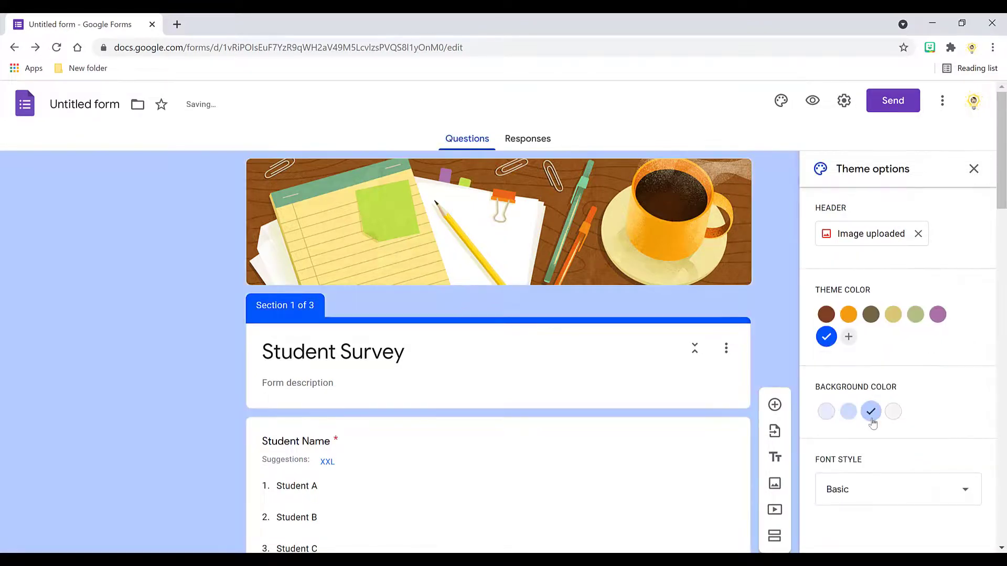
# Keep the form's font style as Basic and close the theme options
pyautogui.click(972, 493)
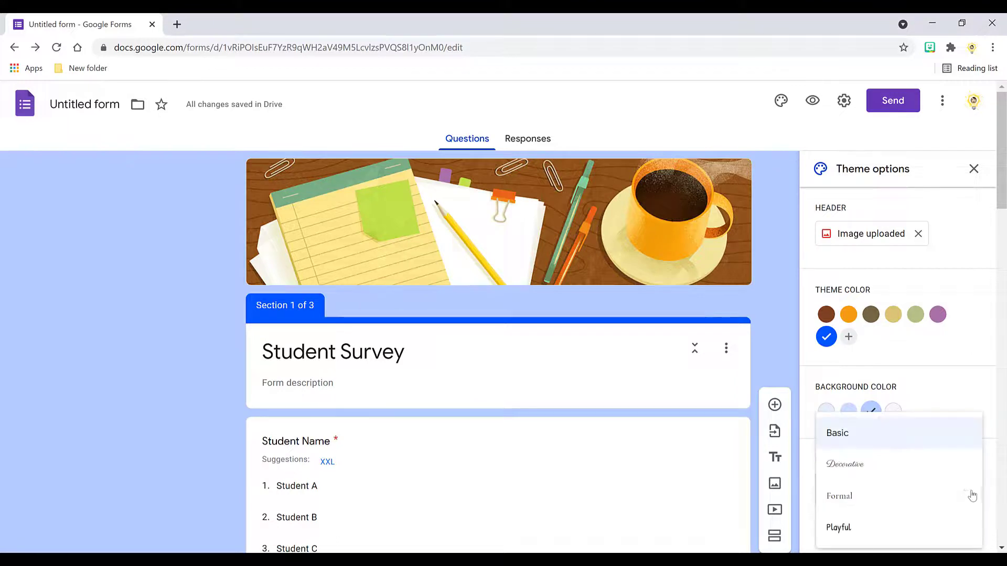
pyautogui.click(946, 433)
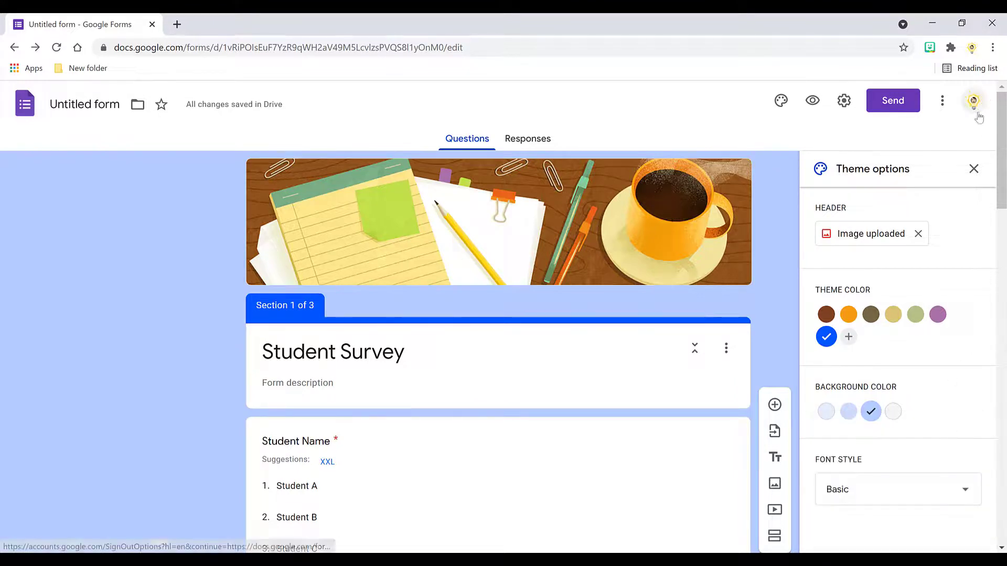
pyautogui.click(974, 169)
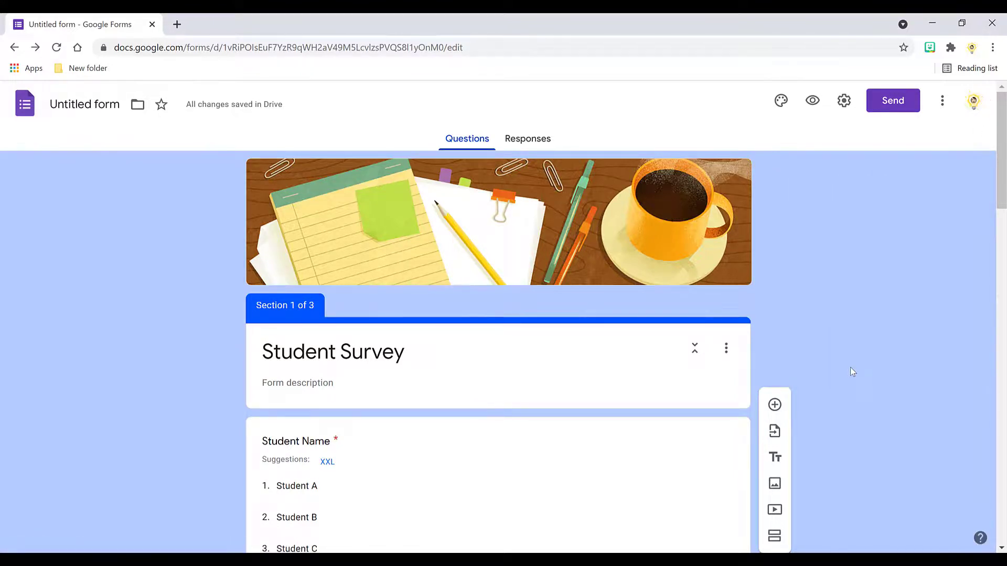
# Preview the Student Survey as respondents see it, look through its first section, and close the preview
pyautogui.click(811, 101)
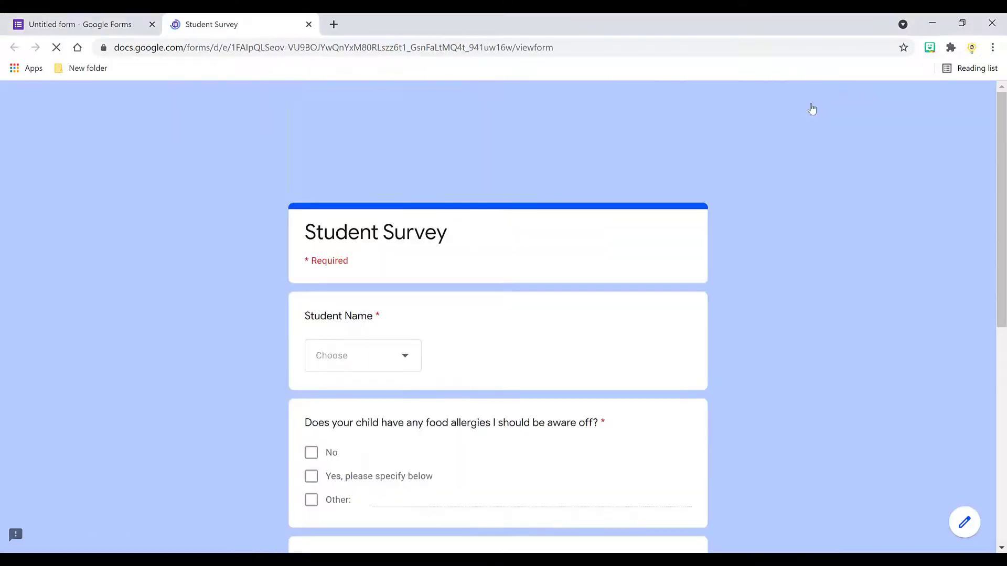
pyautogui.scroll(-1, 812, 108)
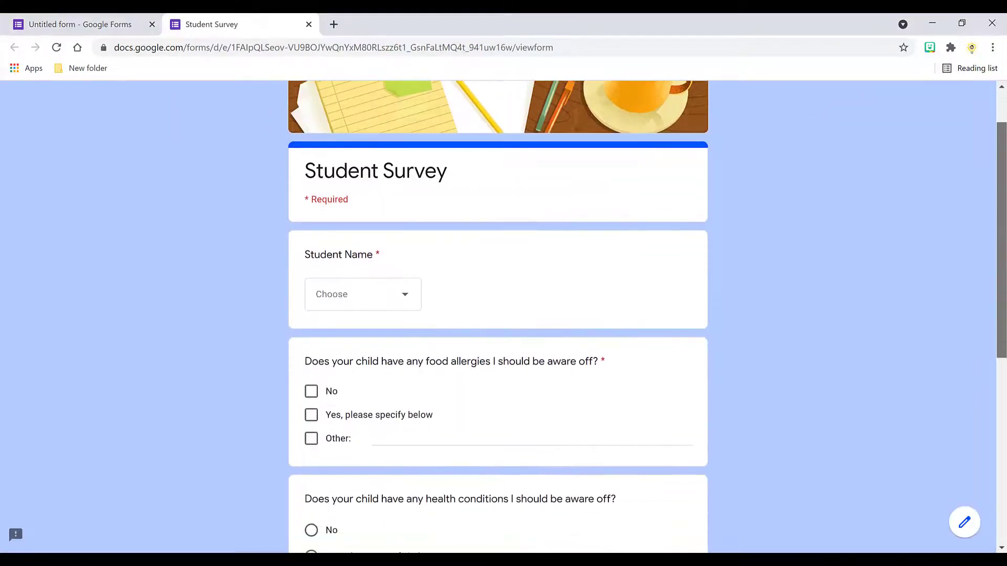
pyautogui.scroll(-6, 498, 314)
pyautogui.scroll(7, 498, 315)
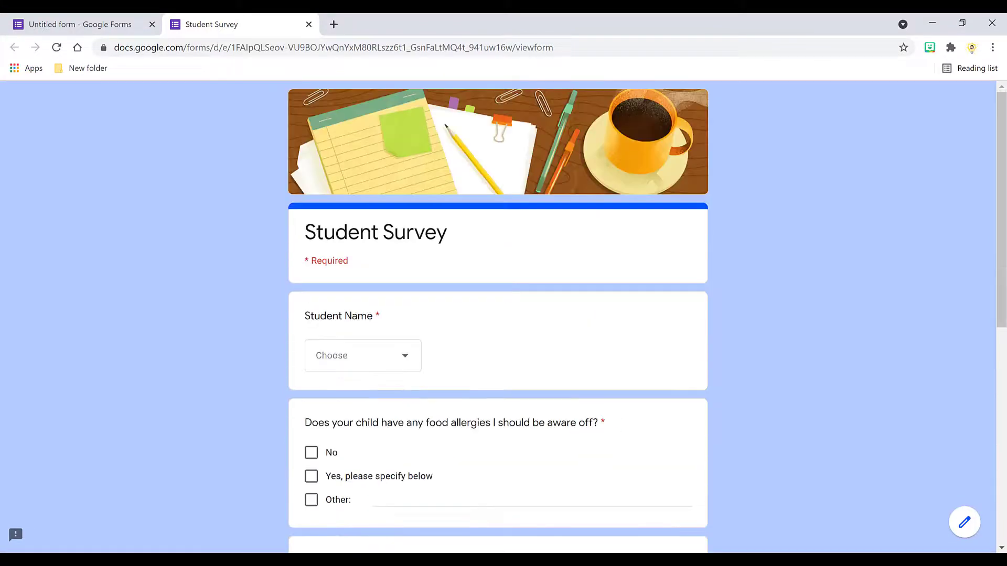
pyautogui.click(309, 25)
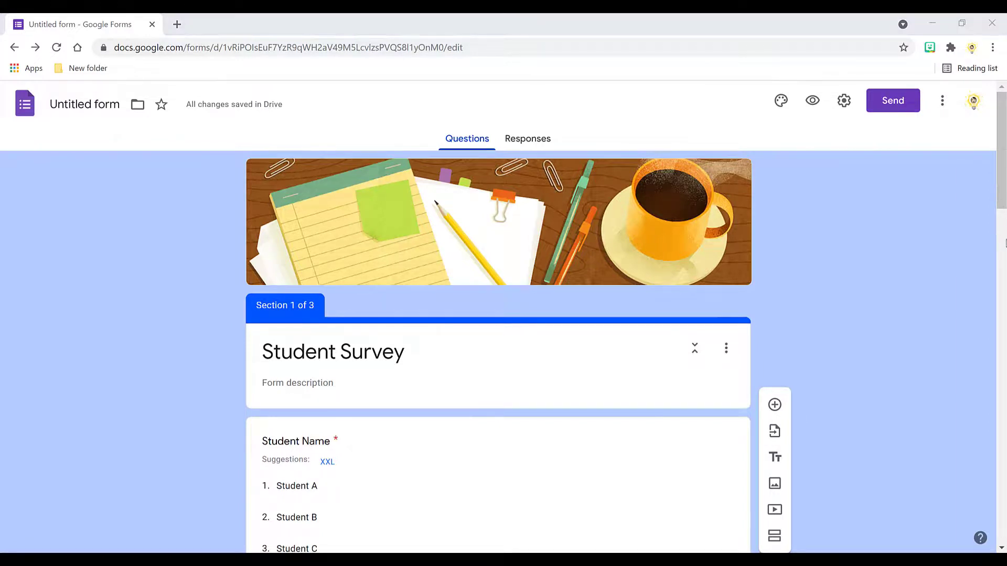
# Make the question about the child's health conditions required
pyautogui.scroll(-7, 1001, 186)
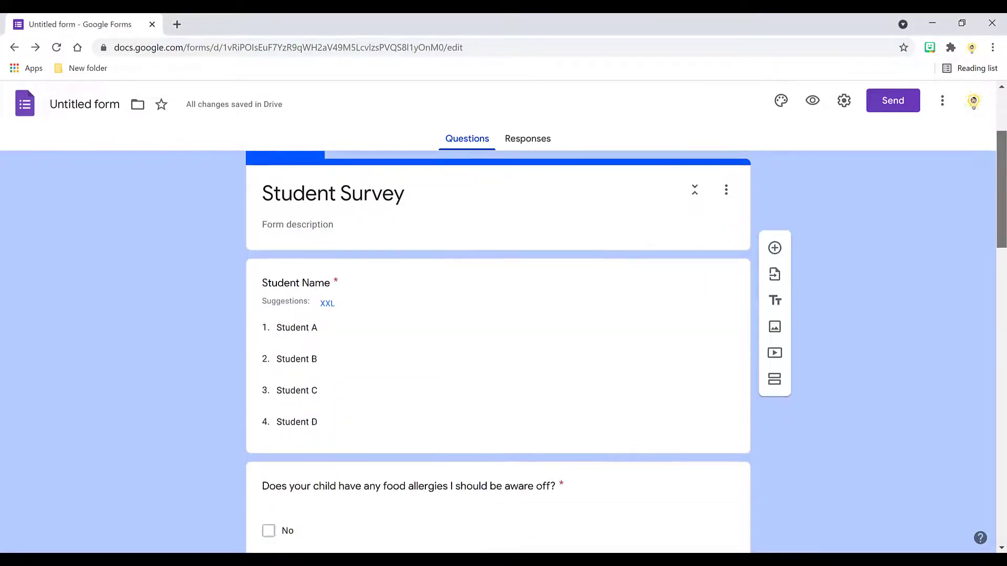
pyautogui.click(609, 236)
pyautogui.scroll(-3, 931, 328)
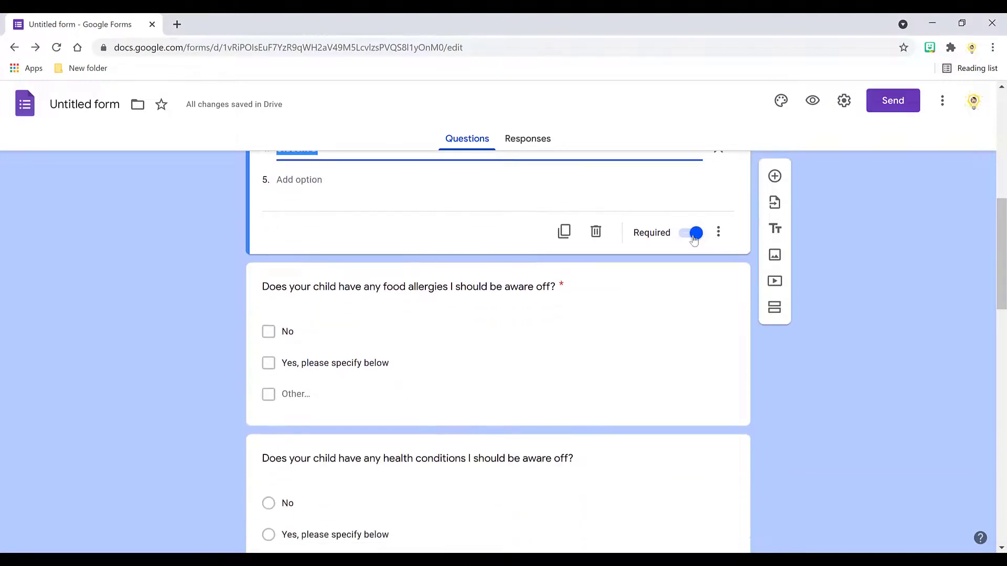
pyautogui.click(686, 382)
pyautogui.click(677, 315)
pyautogui.click(693, 292)
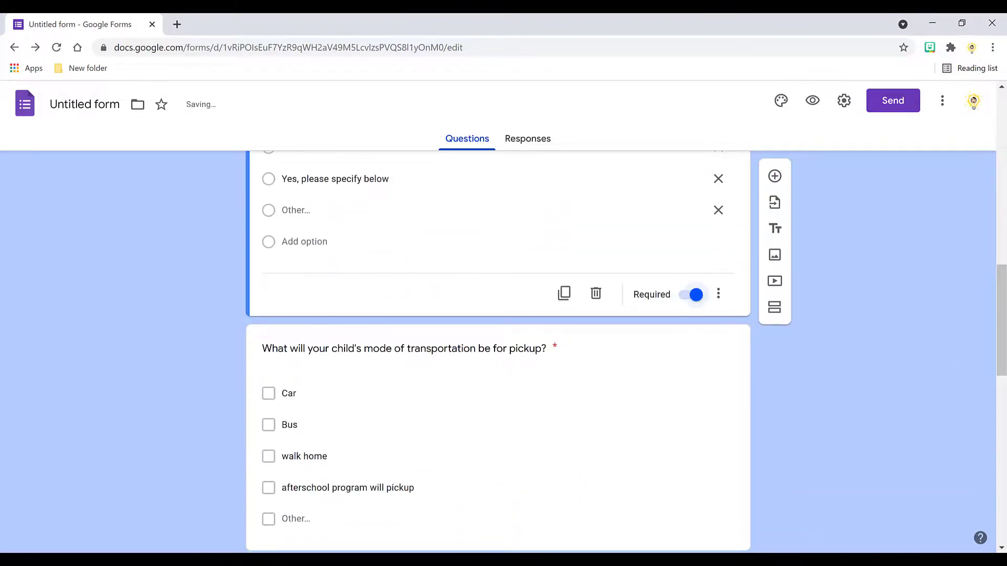
# Check the required setting of the remaining questions, from the pickup transportation question through the Addition Comments section
pyautogui.scroll(-5, 666, 229)
pyautogui.click(666, 228)
pyautogui.moveTo(1001, 341); pyautogui.dragTo(1002, 455)
pyautogui.click(681, 253)
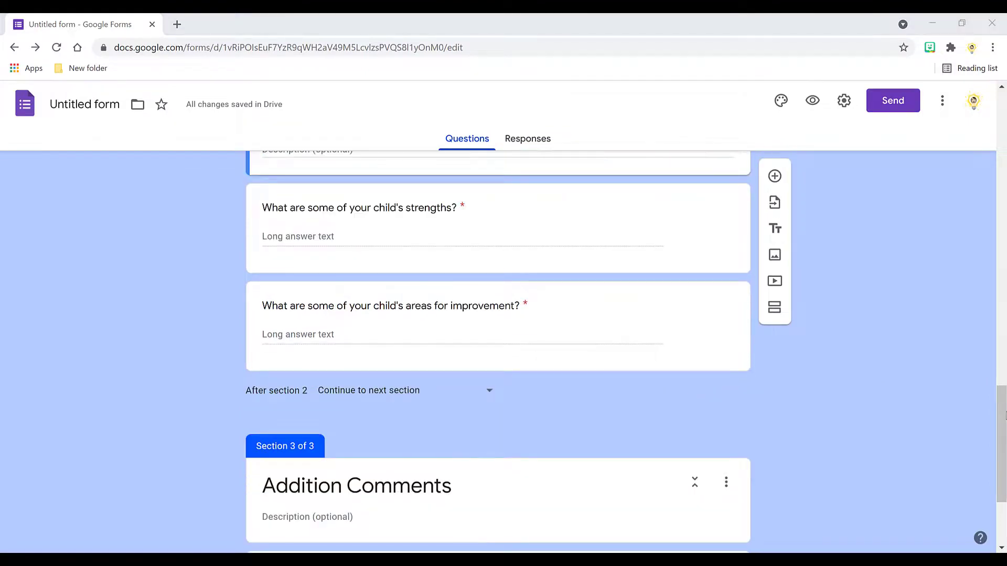
pyautogui.scroll(4, 687, 406)
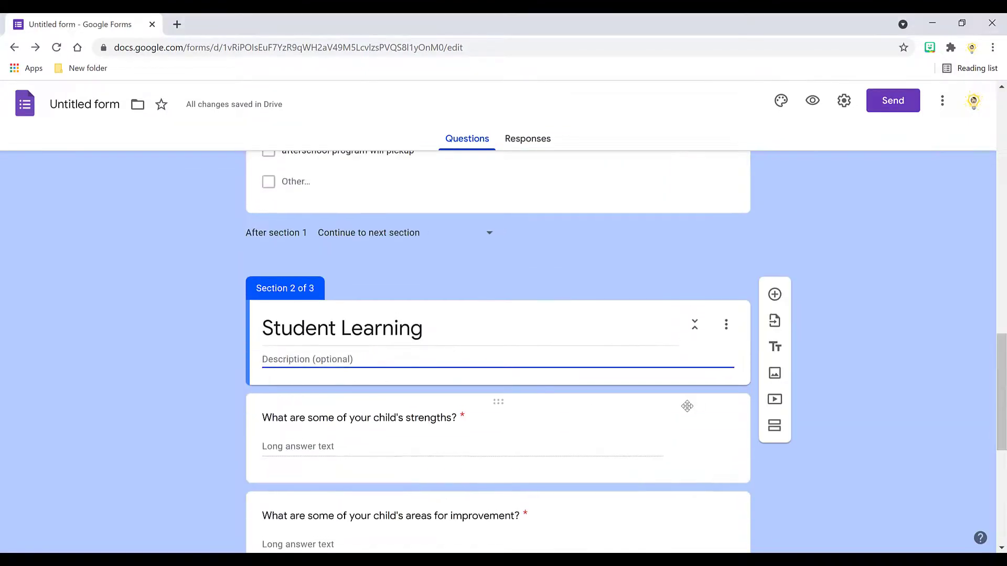
pyautogui.click(643, 450)
pyautogui.click(640, 388)
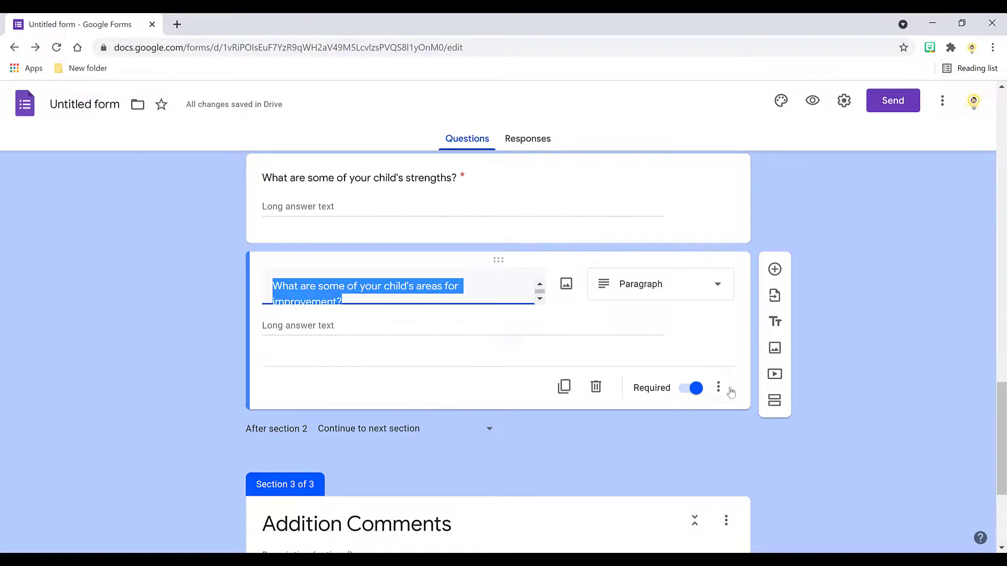
pyautogui.scroll(-4, 498, 341)
pyautogui.click(648, 459)
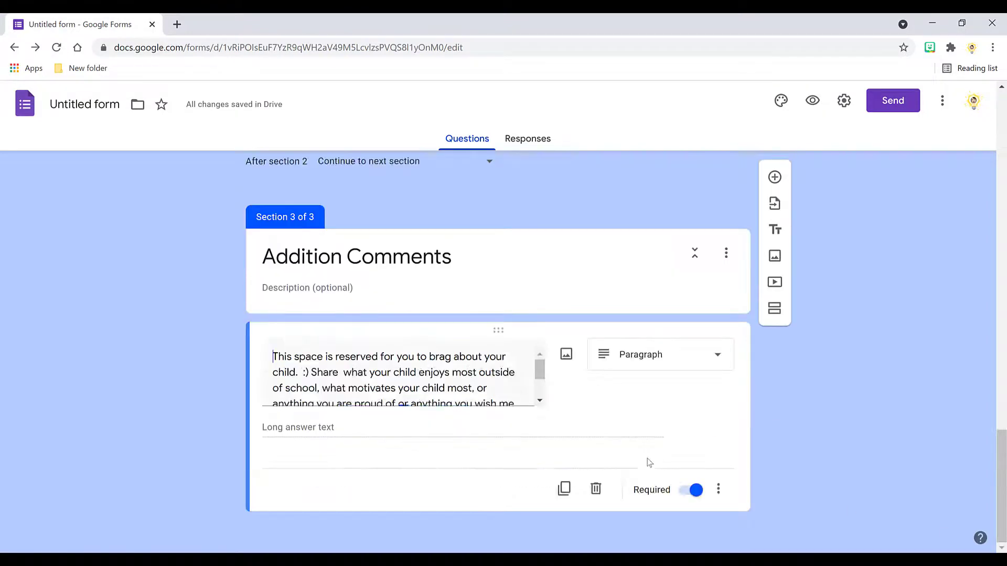
# Shorten the form's shareable link in the send options and copy it
pyautogui.scroll(15, 498, 341)
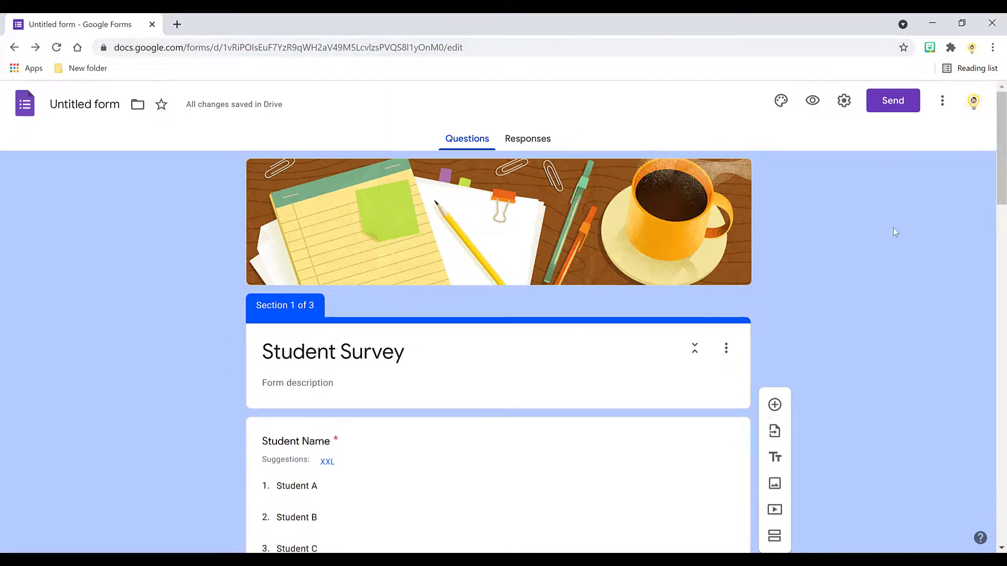
pyautogui.click(892, 100)
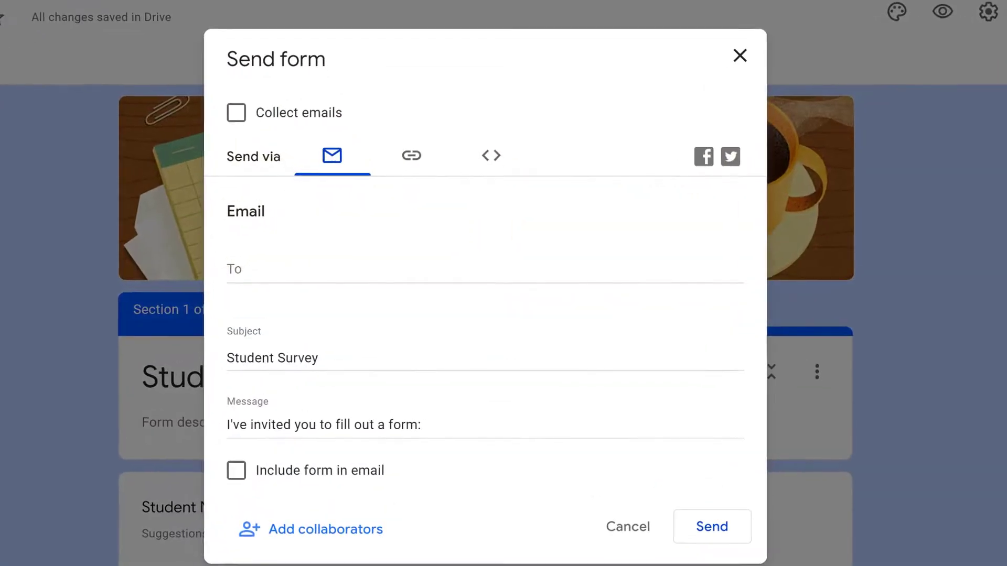
pyautogui.click(411, 166)
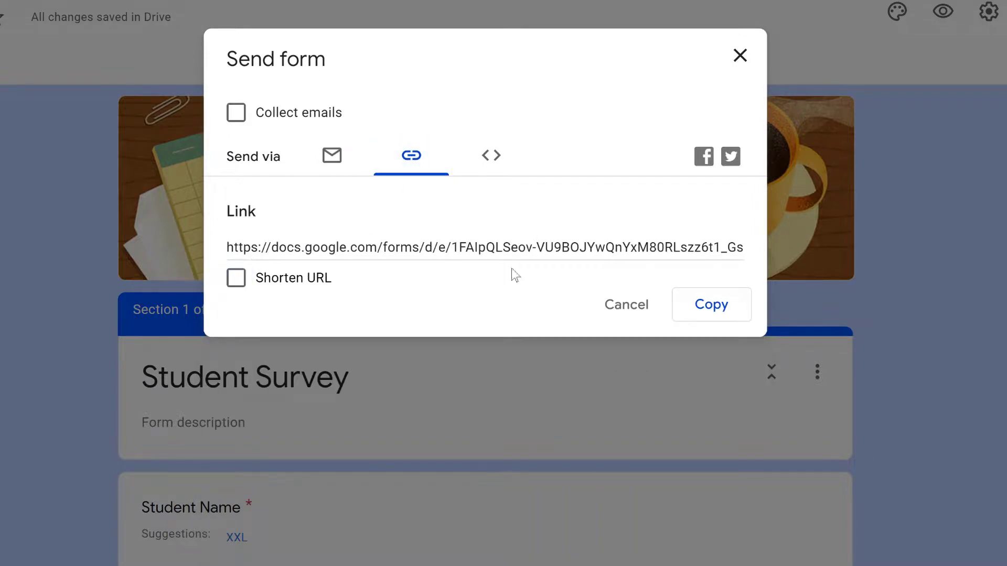
pyautogui.click(236, 278)
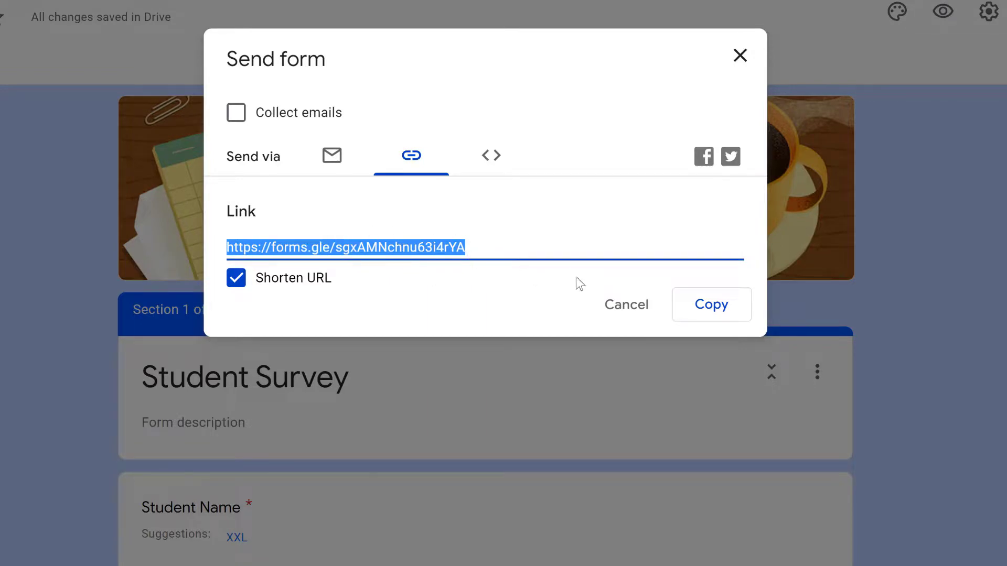
pyautogui.click(745, 308)
# Open the copied form link in a new browser tab, look over the survey, and close that tab
pyautogui.click(178, 27)
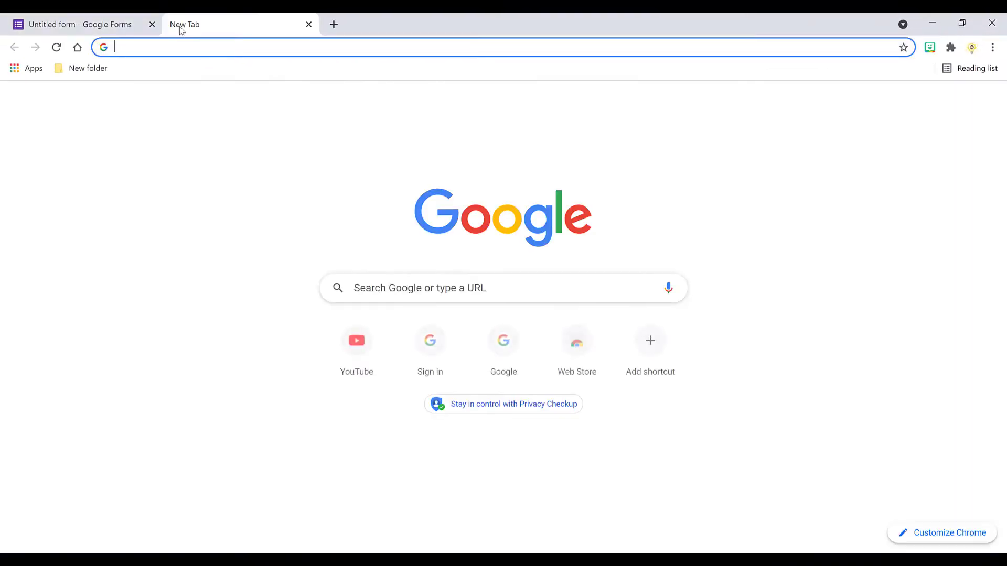
pyautogui.click(188, 48)
pyautogui.hotkey('ctrl', 'v')
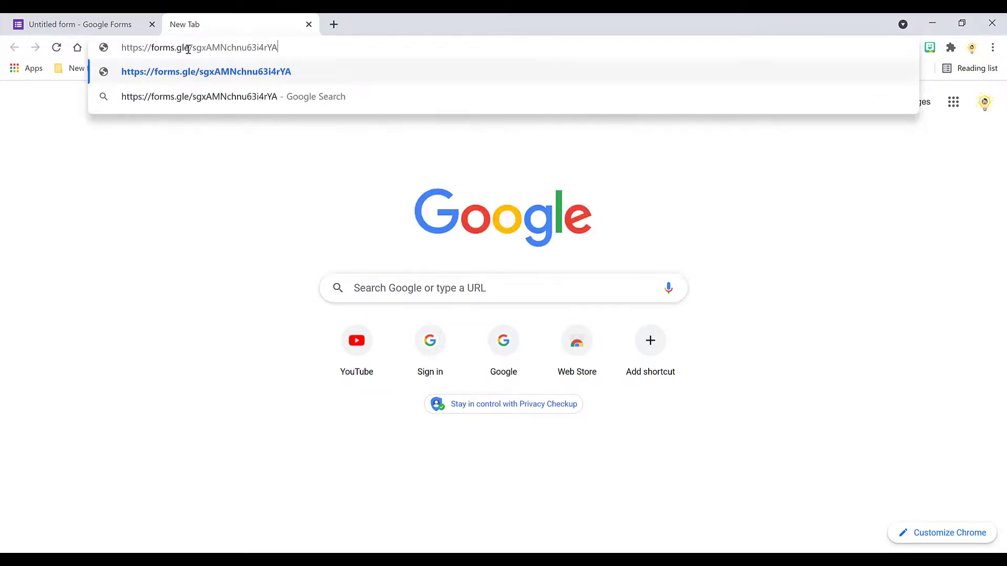
pyautogui.press('Return')
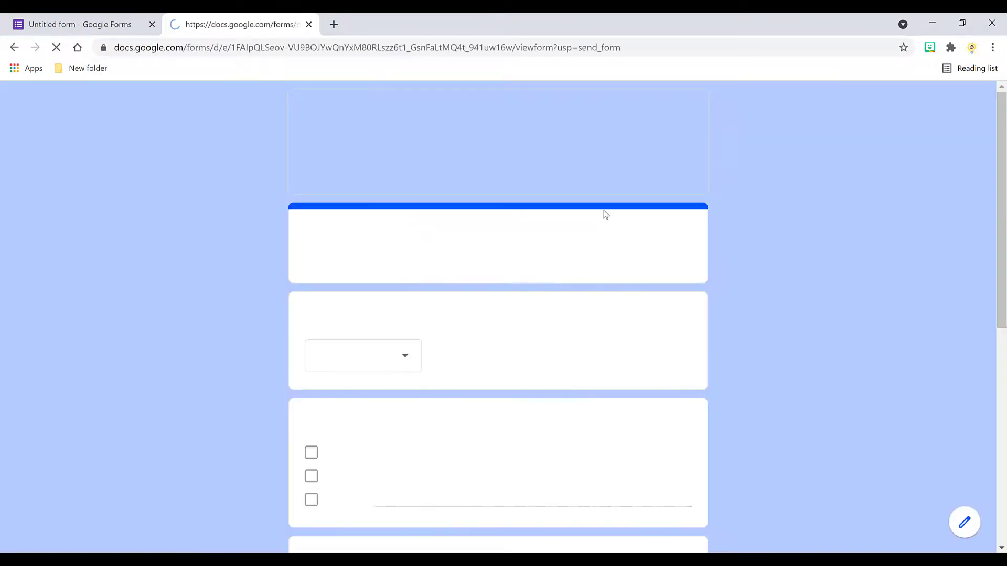
pyautogui.moveTo(999, 257)
pyautogui.mouseDown()
pyautogui.moveTo(999, 433)
pyautogui.moveTo(999, 257)
pyautogui.mouseUp()
pyautogui.hotkey('ctrl', 'w')
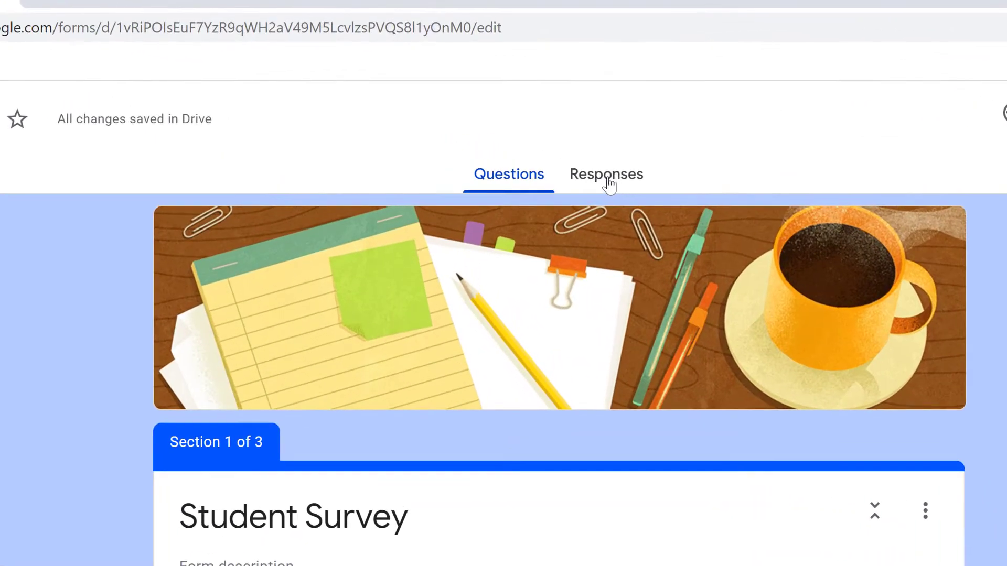
# Review the form's responses in the summary, per-question and individual views
pyautogui.click(614, 176)
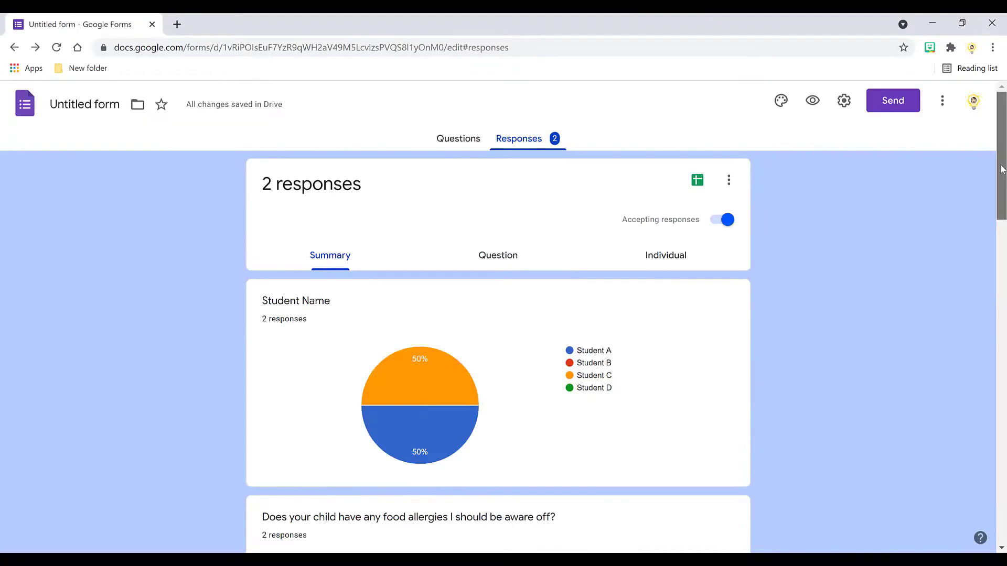
pyautogui.moveTo(1001, 169)
pyautogui.mouseDown()
pyautogui.moveTo(1003, 460)
pyautogui.moveTo(1003, 146)
pyautogui.mouseUp()
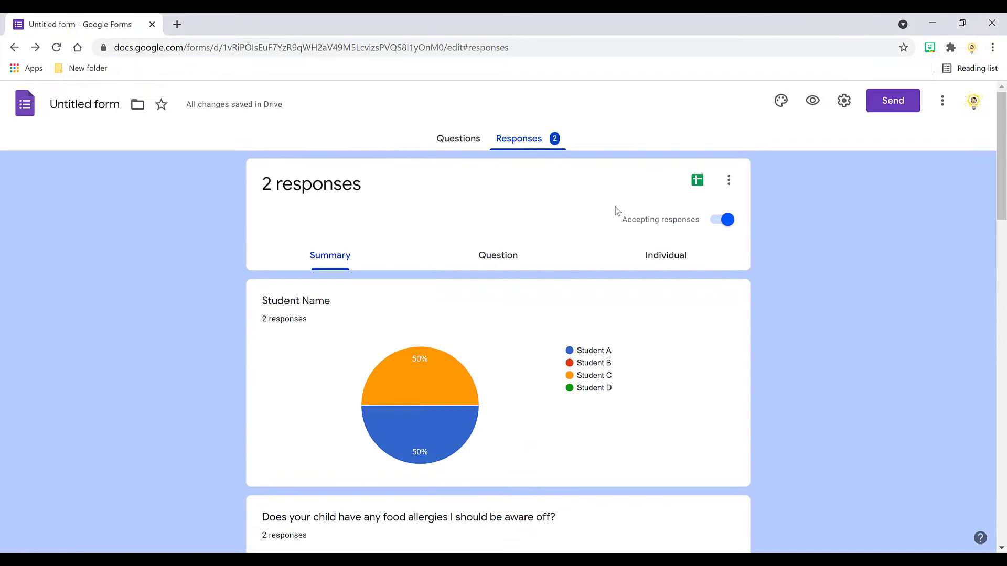
pyautogui.click(502, 262)
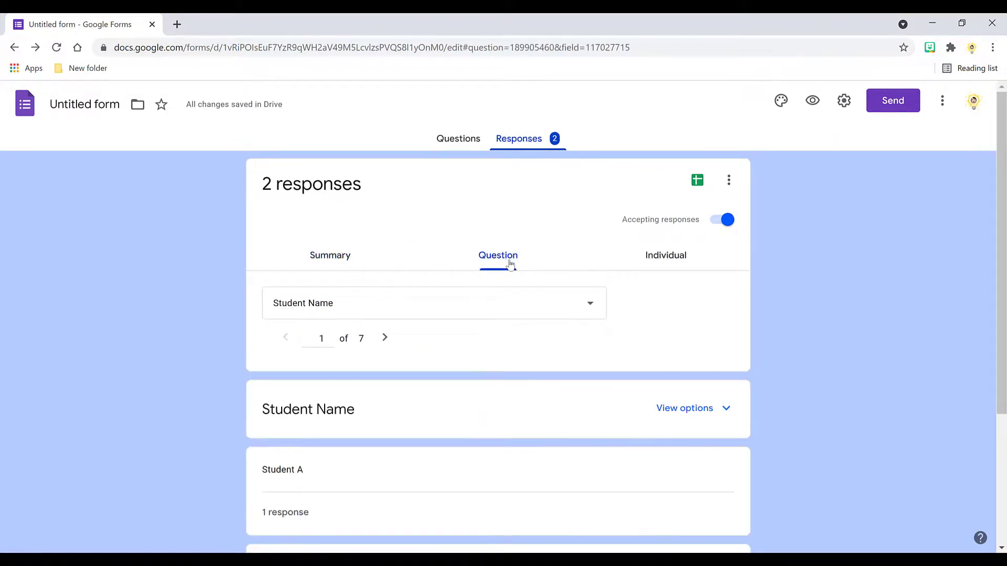
pyautogui.click(675, 262)
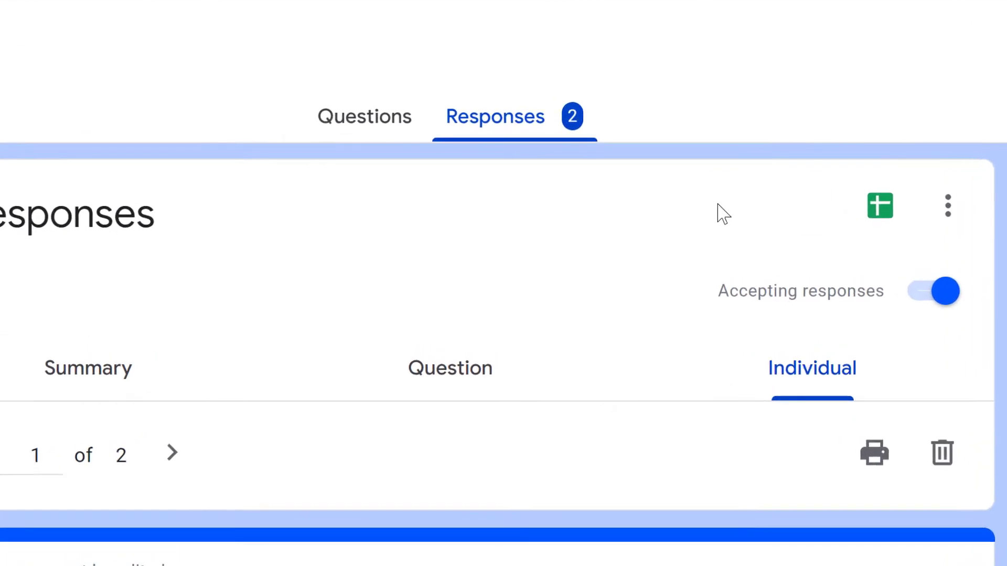
# Create a new spreadsheet named "Untitled form (Responses)" as the response destination and select its column H
pyautogui.click(881, 218)
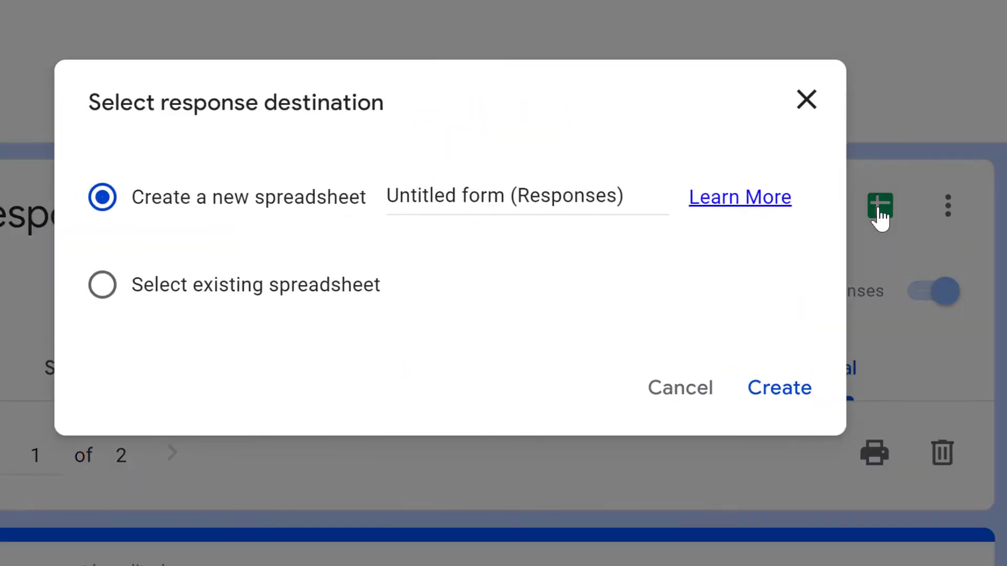
pyautogui.click(780, 399)
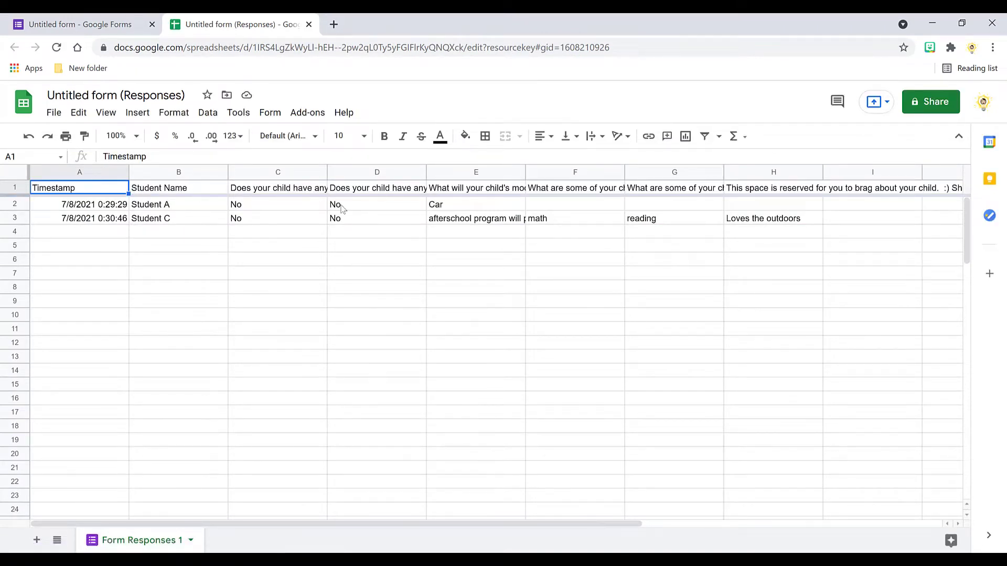
pyautogui.click(773, 173)
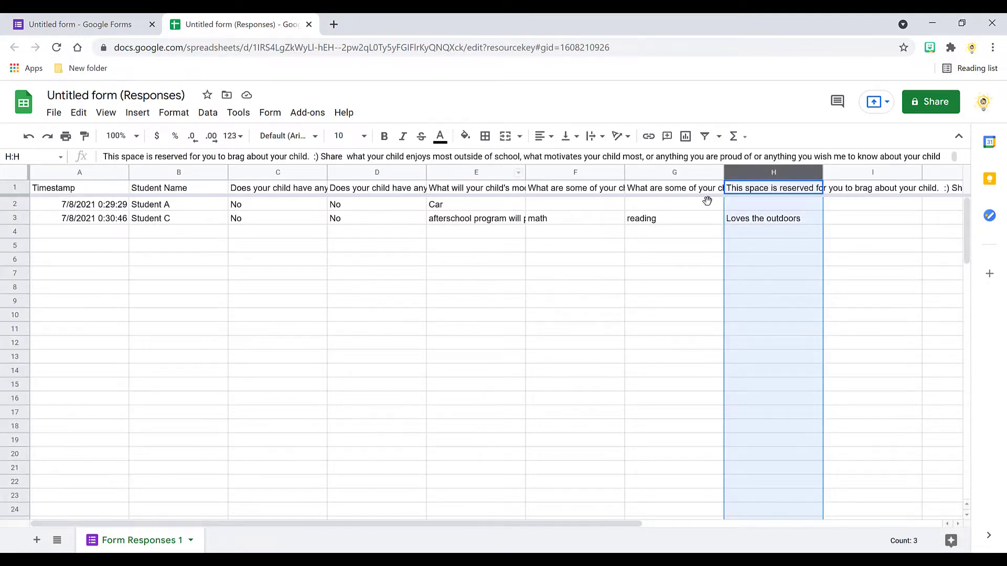